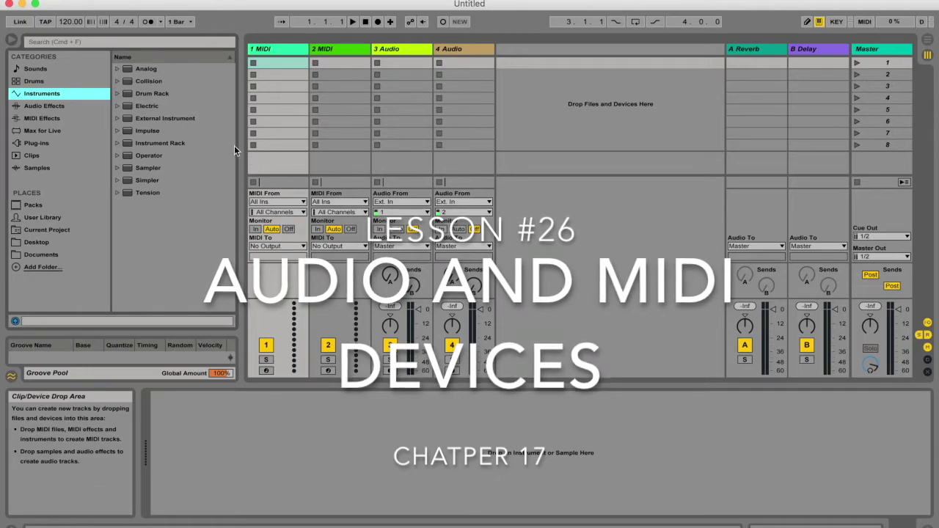
# Go from Instrument Rack to Audio Effects, then to the MIDI Effects list in the browser.
pyautogui.click(229, 144)
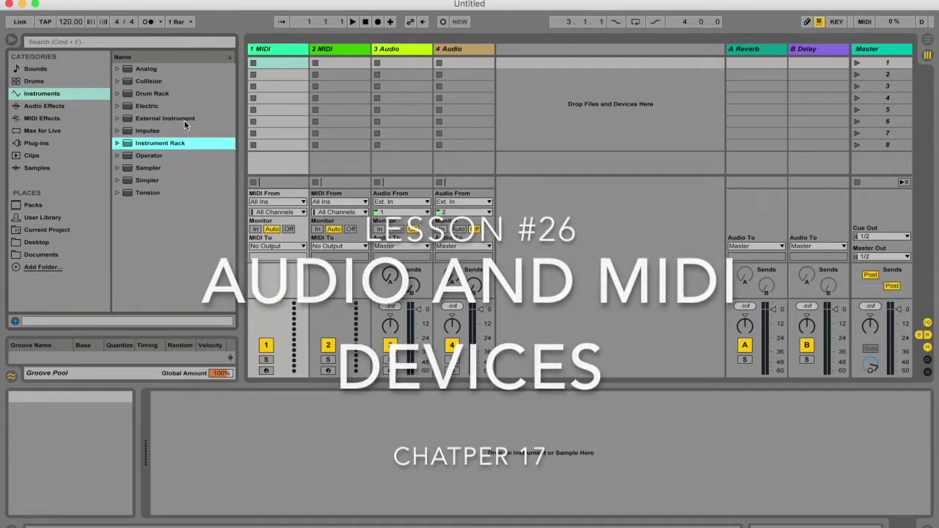
pyautogui.click(44, 105)
pyautogui.click(41, 118)
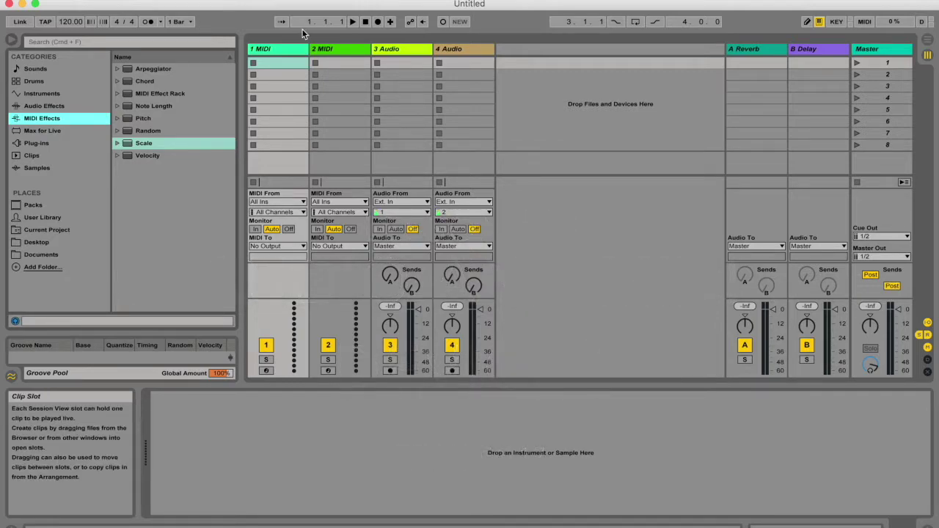
# Select tracks 3 and 2, then cycle the browser categories back to the Instruments folders.
pyautogui.click(414, 50)
pyautogui.click(353, 49)
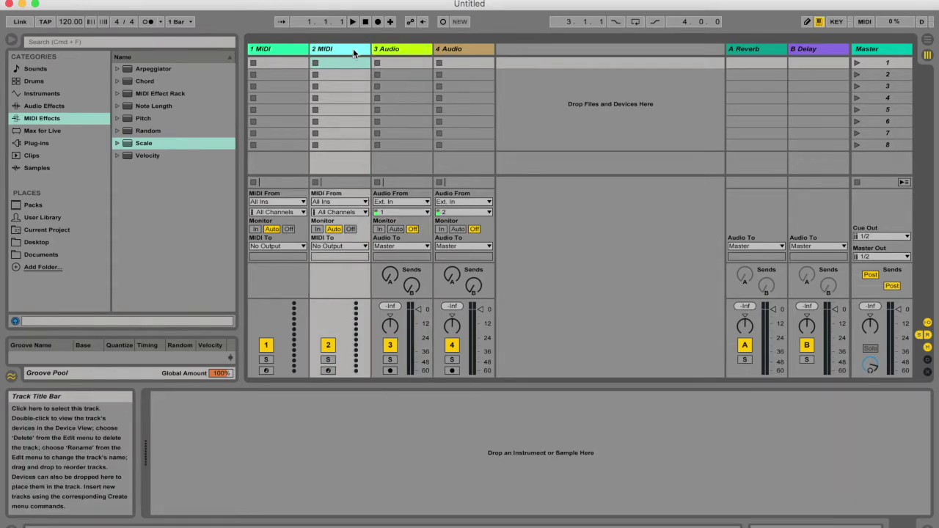
pyautogui.click(57, 94)
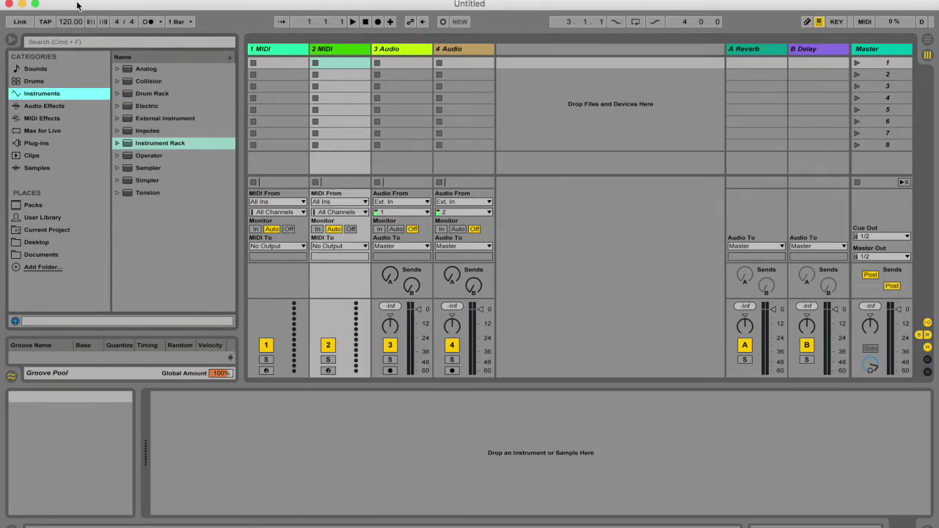
pyautogui.click(45, 106)
pyautogui.click(50, 96)
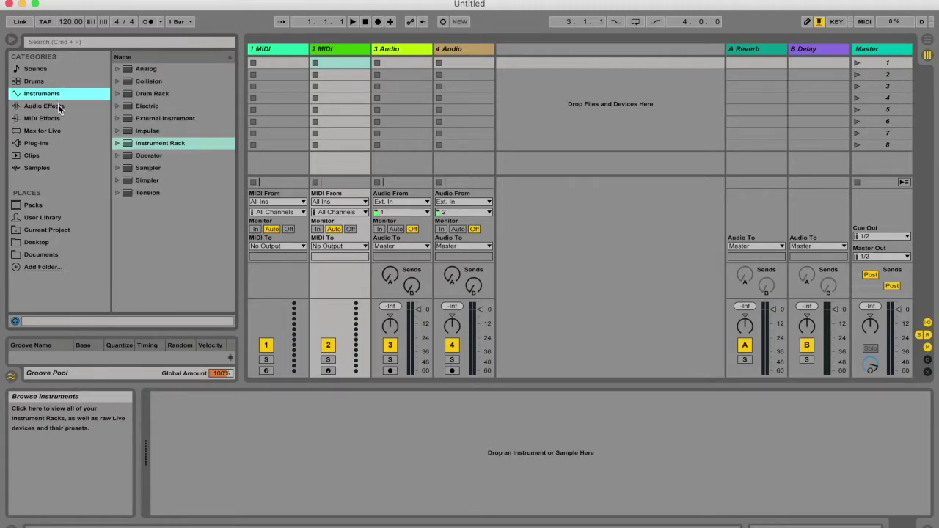
pyautogui.click(58, 106)
pyautogui.click(58, 115)
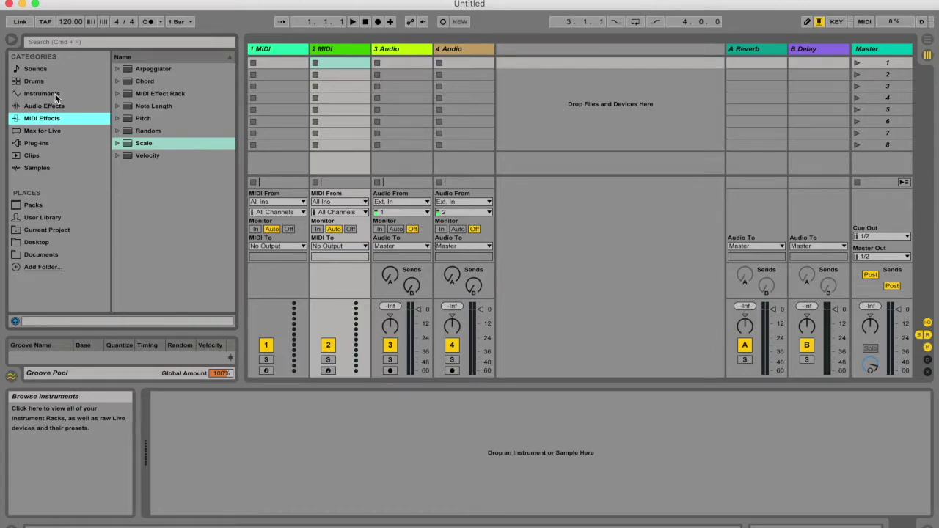
pyautogui.click(42, 93)
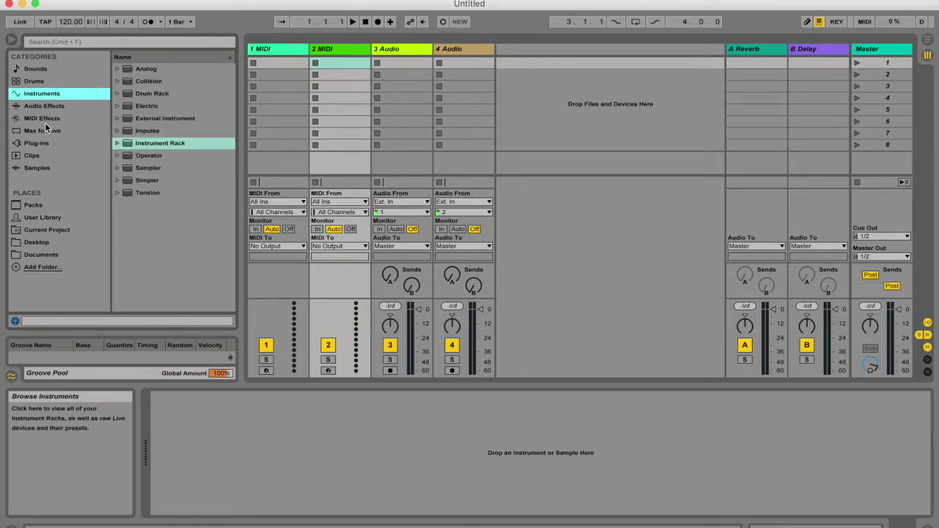
pyautogui.click(42, 144)
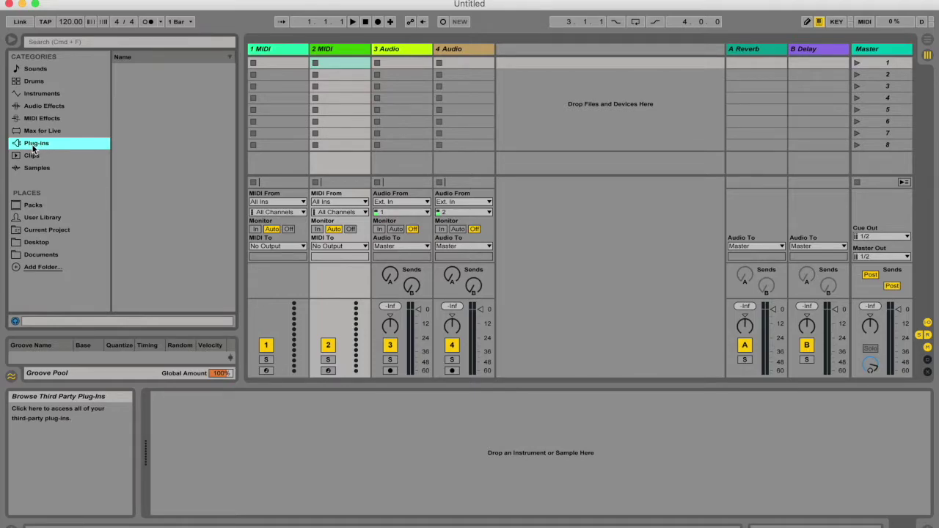
pyautogui.click(59, 97)
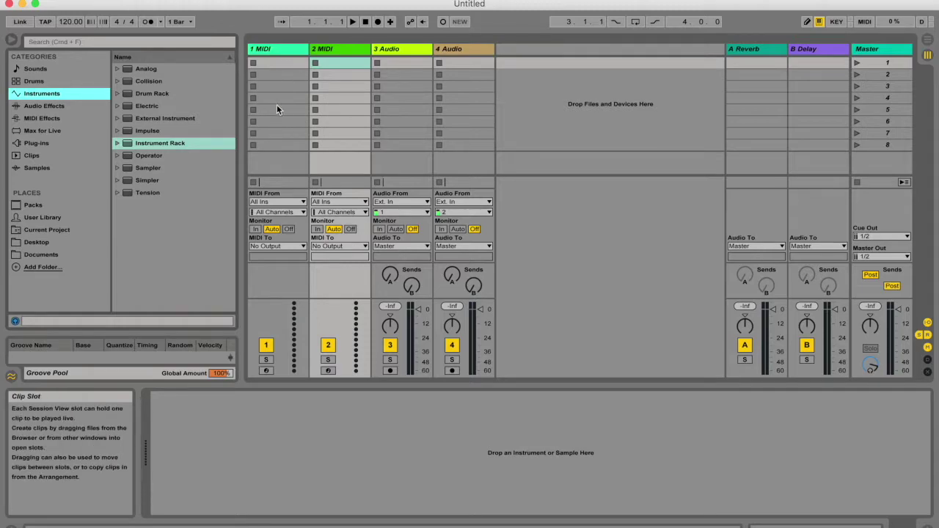
# Create a MIDI clip on track 1 and draw notes G3, A3 and F3 in Draw Mode.
pyautogui.doubleClick(285, 63)
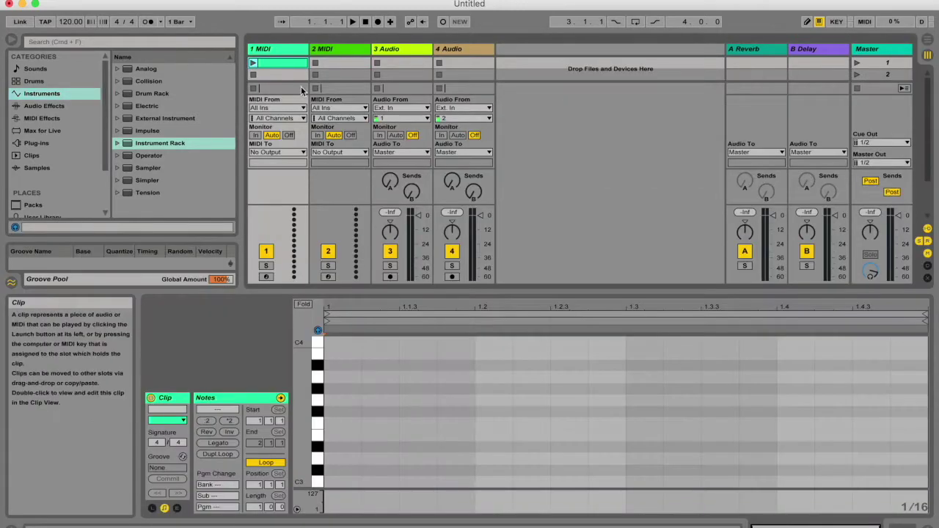
pyautogui.press('b')
pyautogui.click(351, 399)
pyautogui.click(455, 377)
pyautogui.click(531, 423)
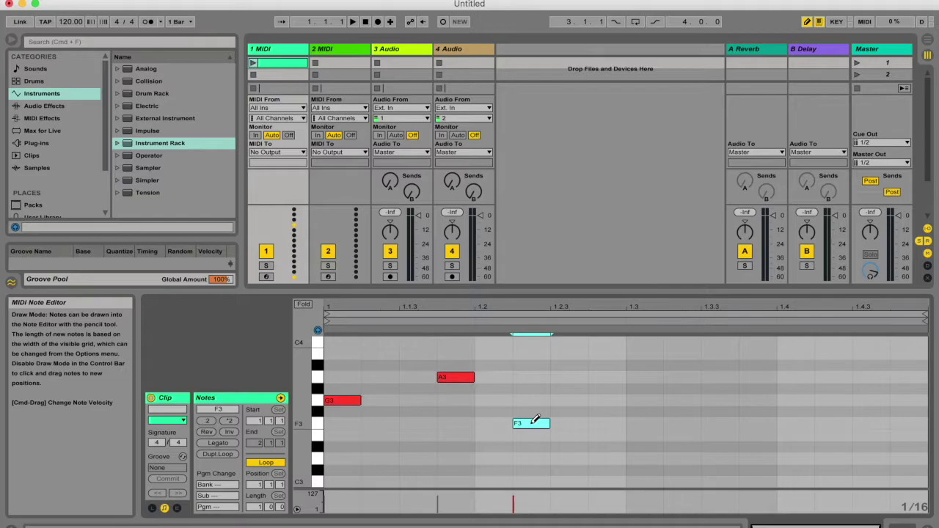
pyautogui.press('b')
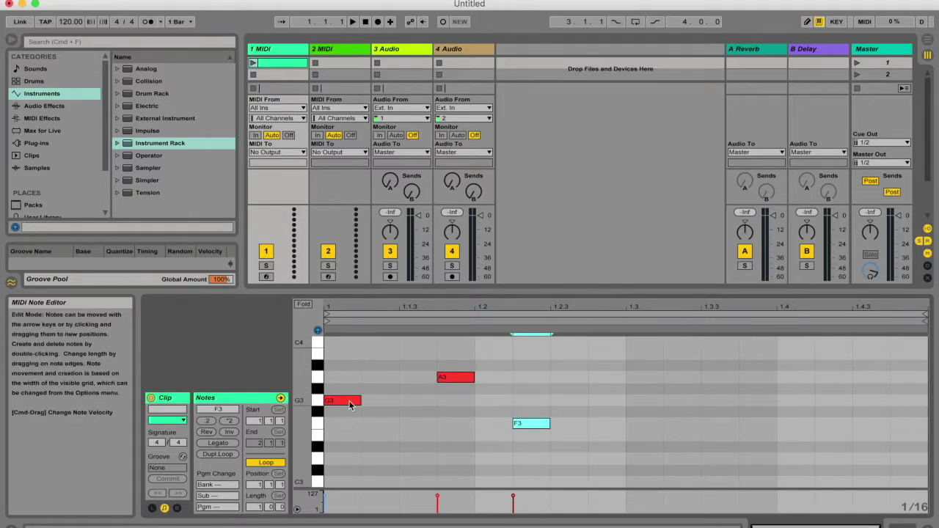
# Preview the G3, A3 and F3 notes one by one.
pyautogui.click(351, 402)
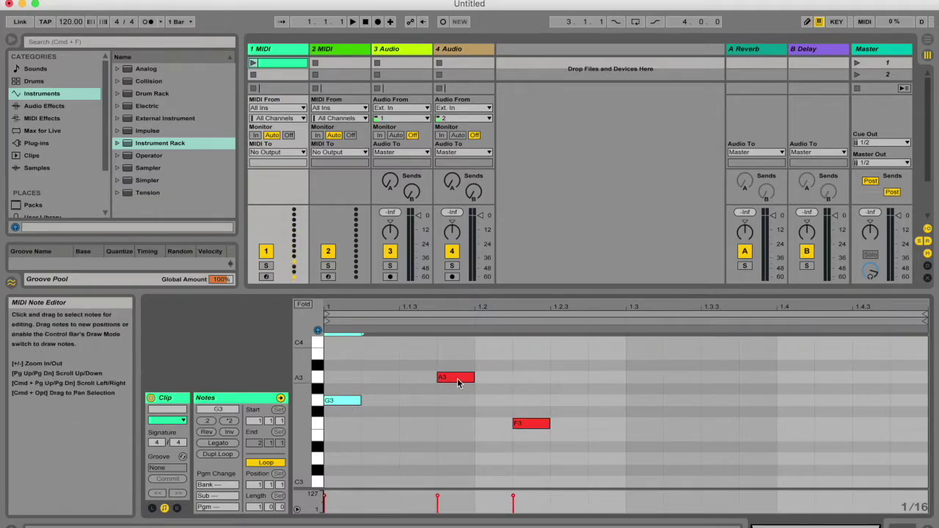
pyautogui.click(454, 377)
pyautogui.click(557, 444)
pyautogui.click(535, 426)
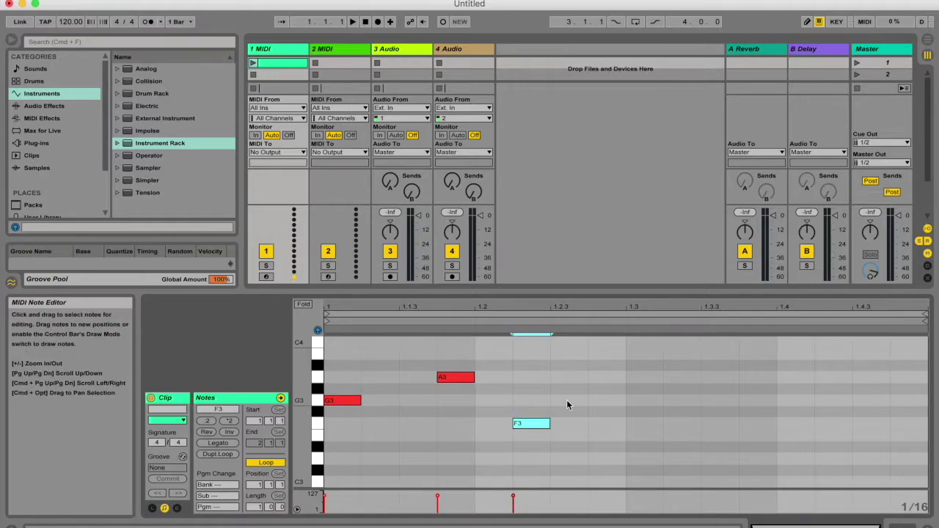
# Browse the Audio Effects list and pick Beat Repeat.
pyautogui.click(60, 108)
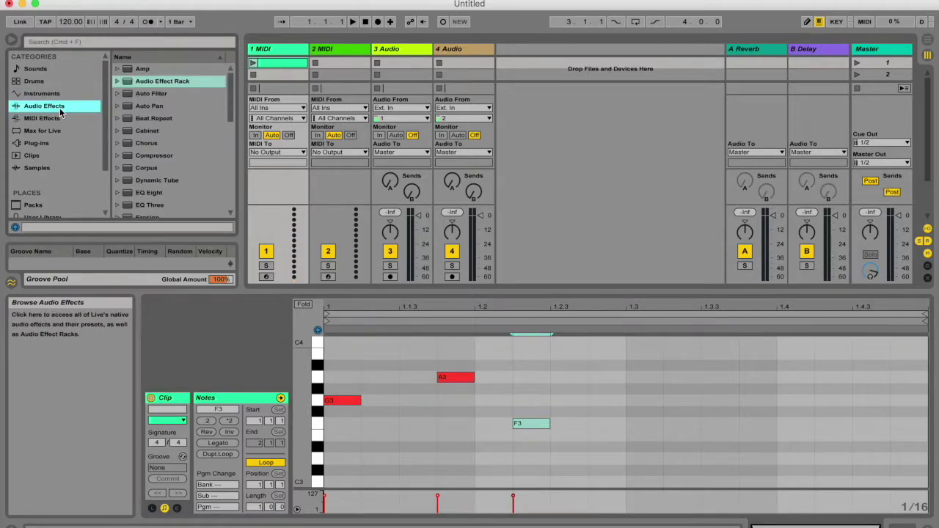
pyautogui.click(159, 118)
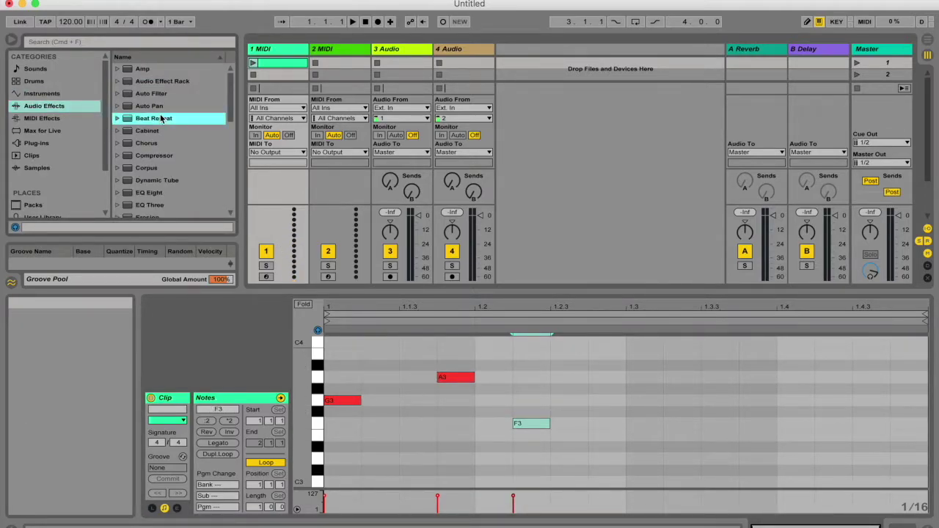
pyautogui.click(48, 107)
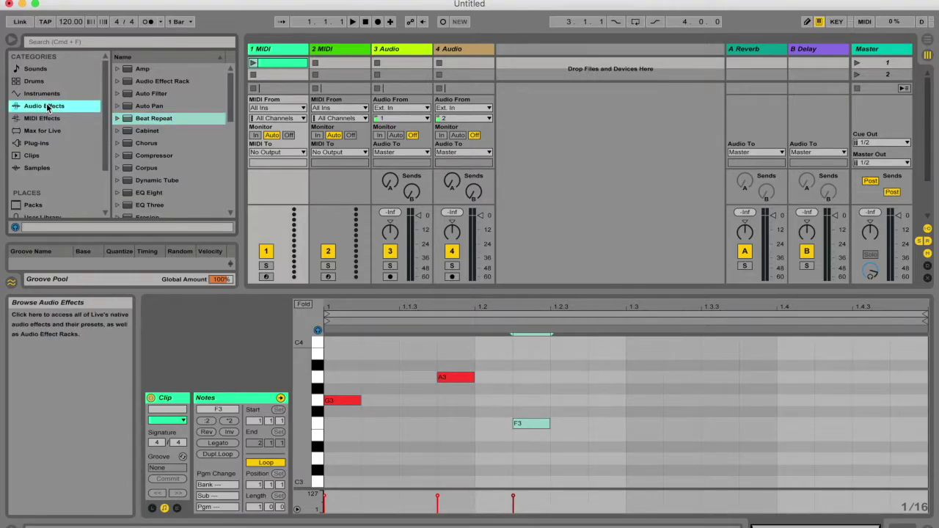
# Search the browser for 'reverb' and view its Drums results.
pyautogui.click(76, 42)
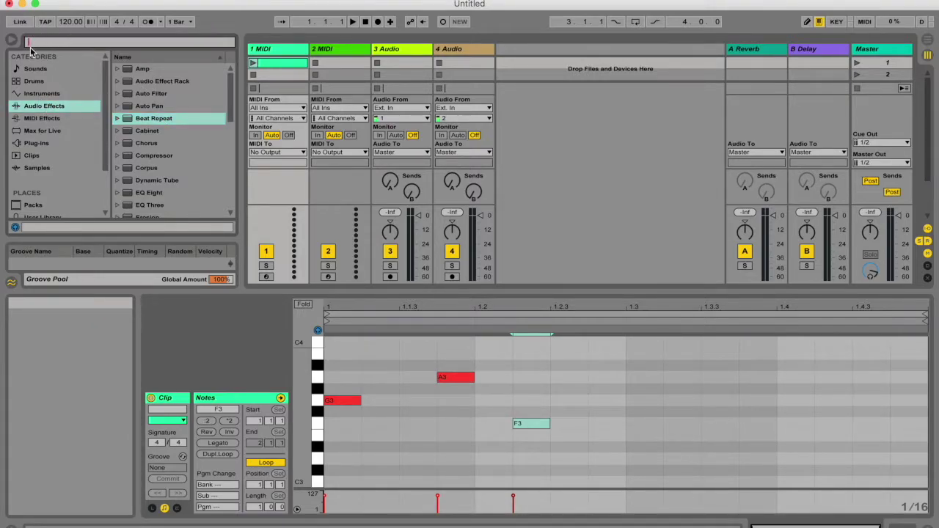
pyautogui.write('reverb')
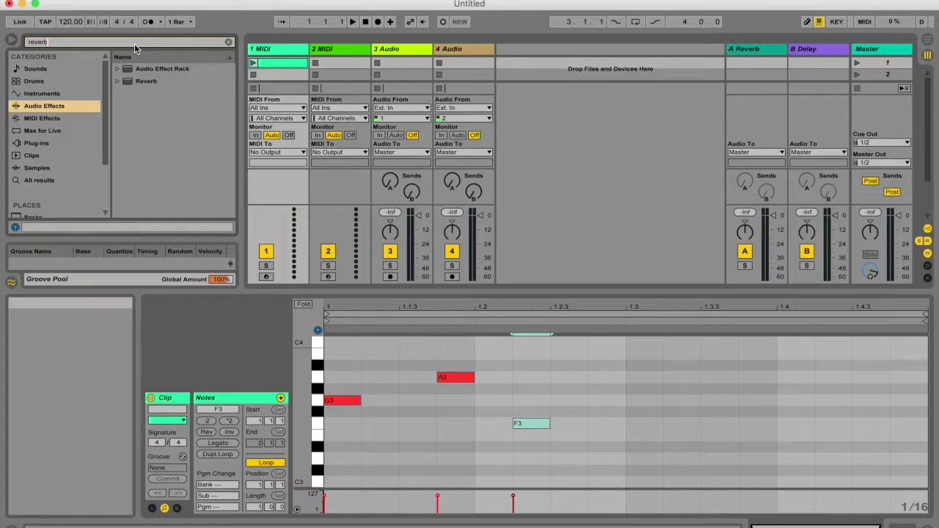
pyautogui.click(34, 81)
pyautogui.click(67, 43)
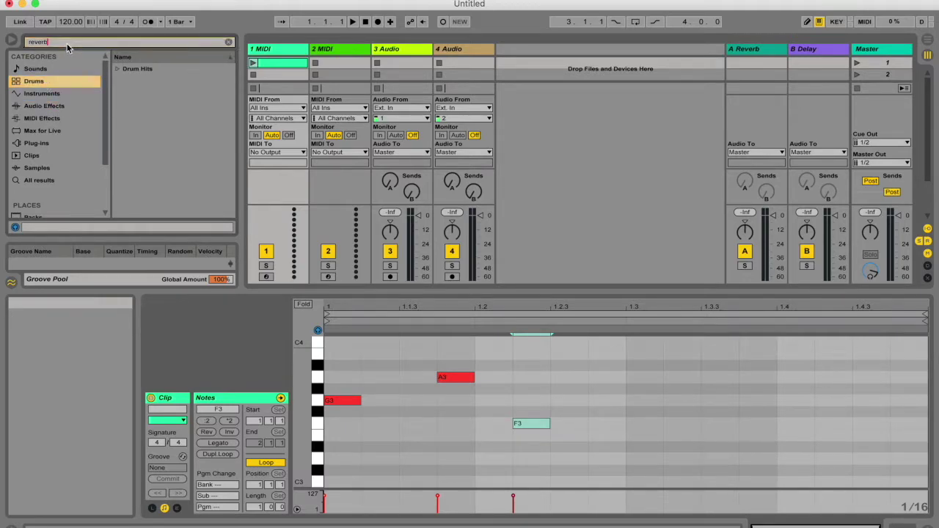
# Check the Audio Effects results for reverb, then reselect track 2's slot and track 1's clip.
pyautogui.click(40, 105)
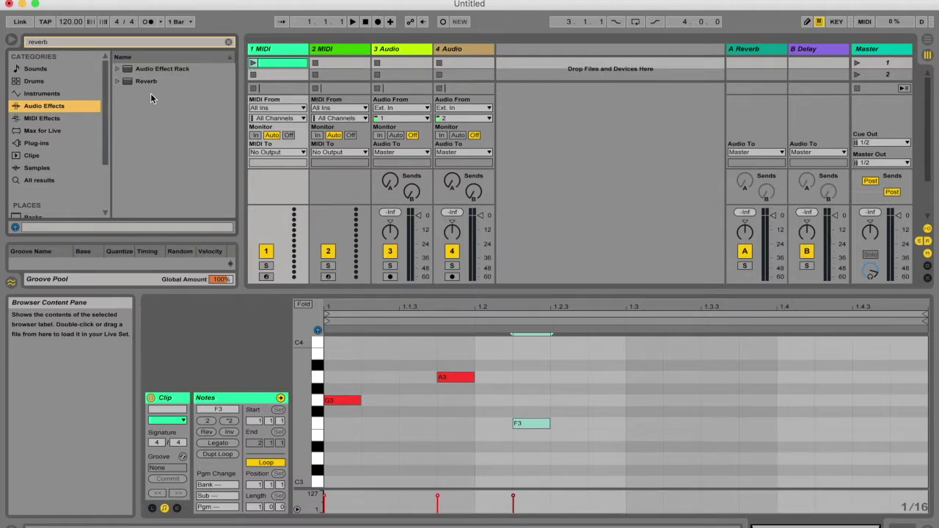
pyautogui.click(132, 44)
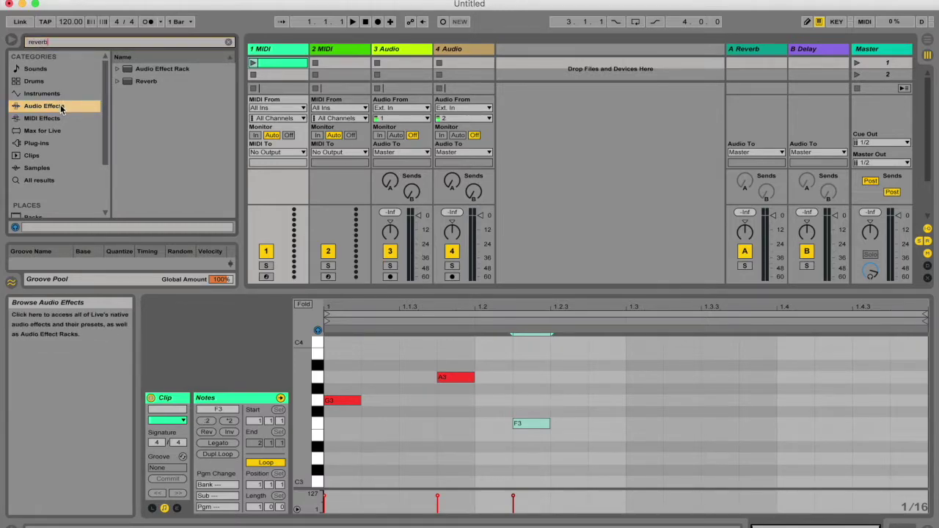
pyautogui.click(347, 57)
pyautogui.click(288, 51)
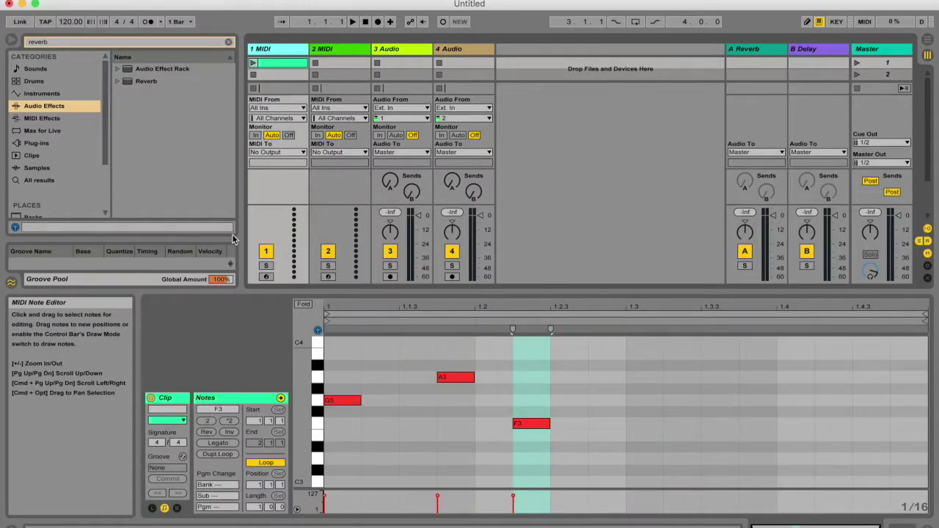
# Load Sweet(Reverb) Bells from Instrument Rack > Mallets onto track 1.
pyautogui.click(55, 94)
pyautogui.press('Right')
pyautogui.press('Down')
pyautogui.press('Right')
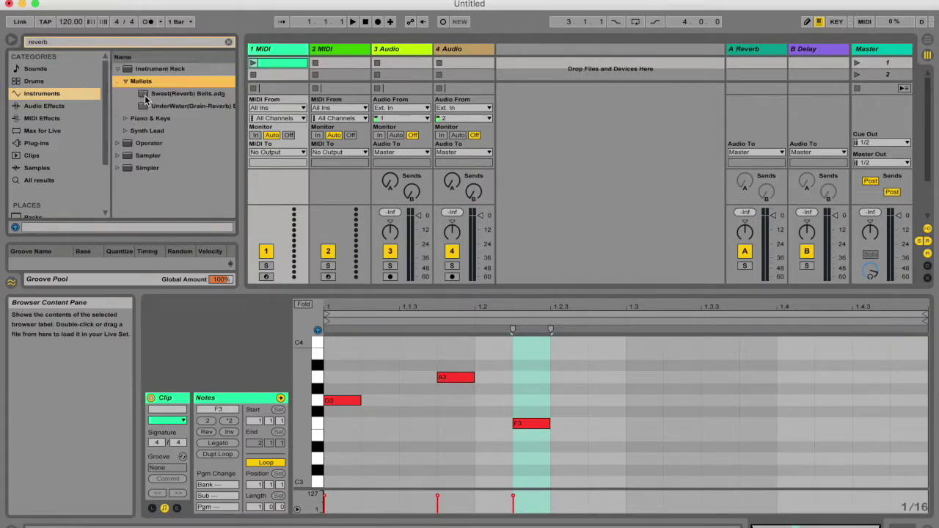
pyautogui.moveTo(146, 95); pyautogui.dragTo(290, 59)
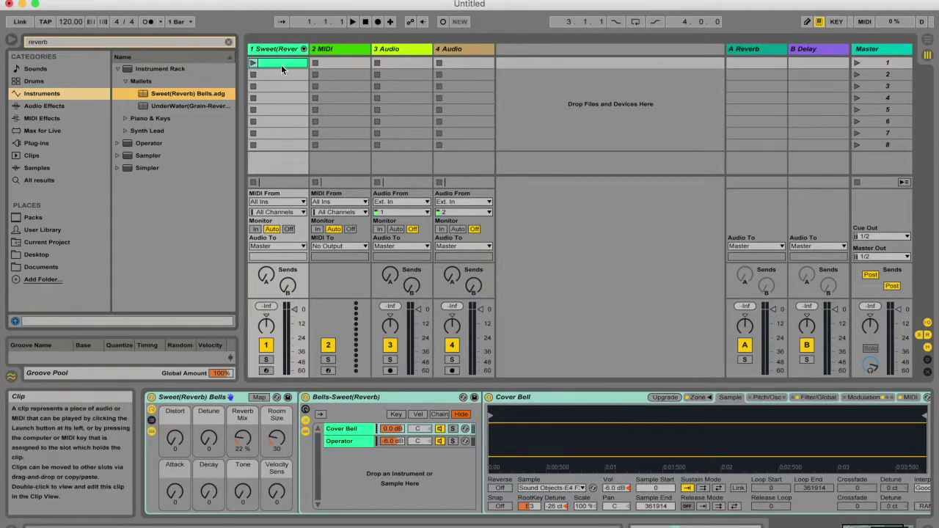
# Open track 1's clip and preview the G3, A3 and F3 notes with the new sound.
pyautogui.doubleClick(287, 64)
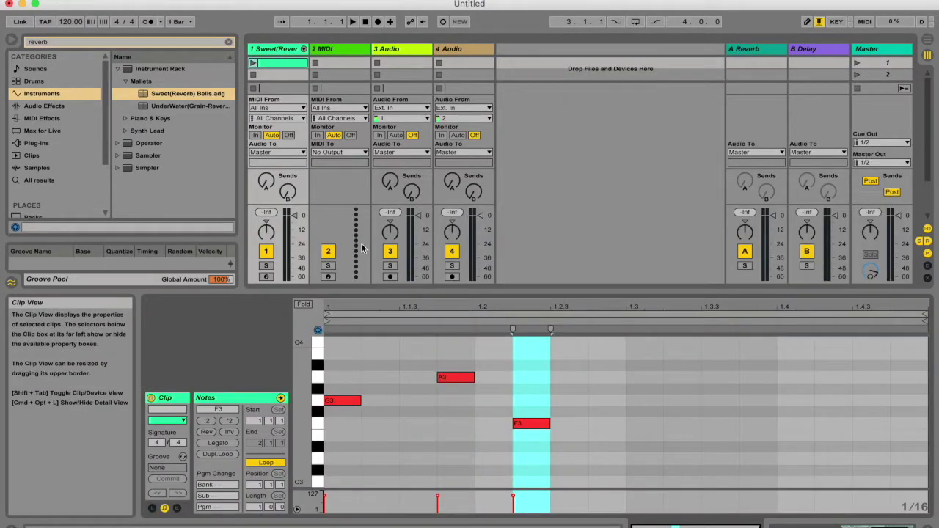
pyautogui.click(340, 401)
pyautogui.click(455, 377)
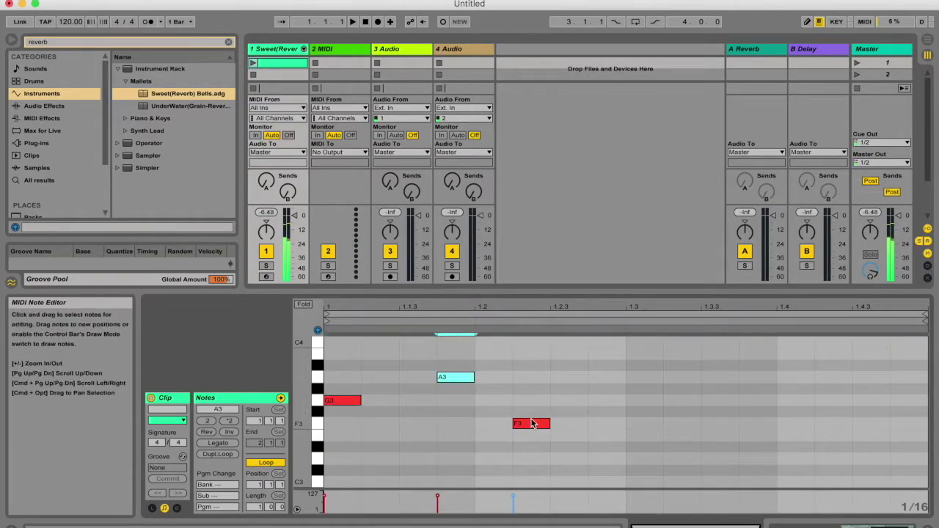
pyautogui.click(533, 424)
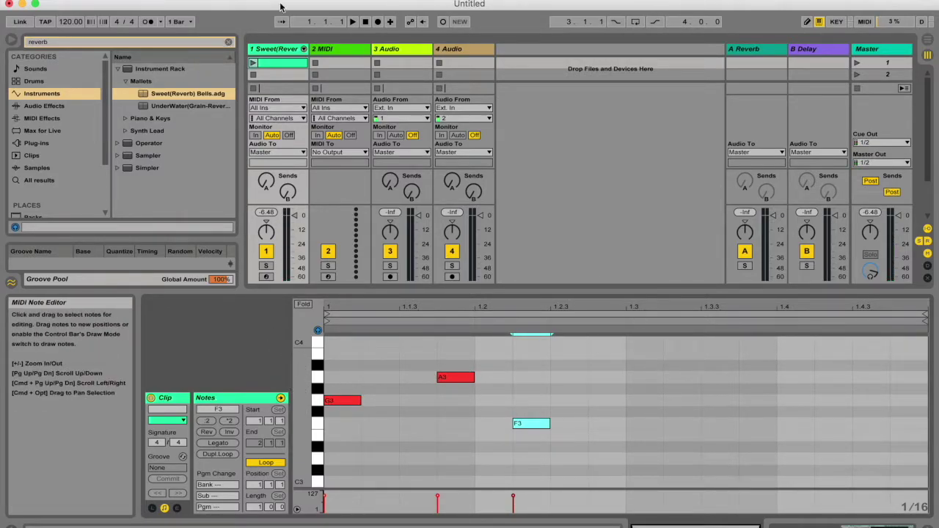
# Expand the Reverb folder under Audio Effects, then switch the browser to MIDI Effects.
pyautogui.click(44, 105)
pyautogui.click(139, 81)
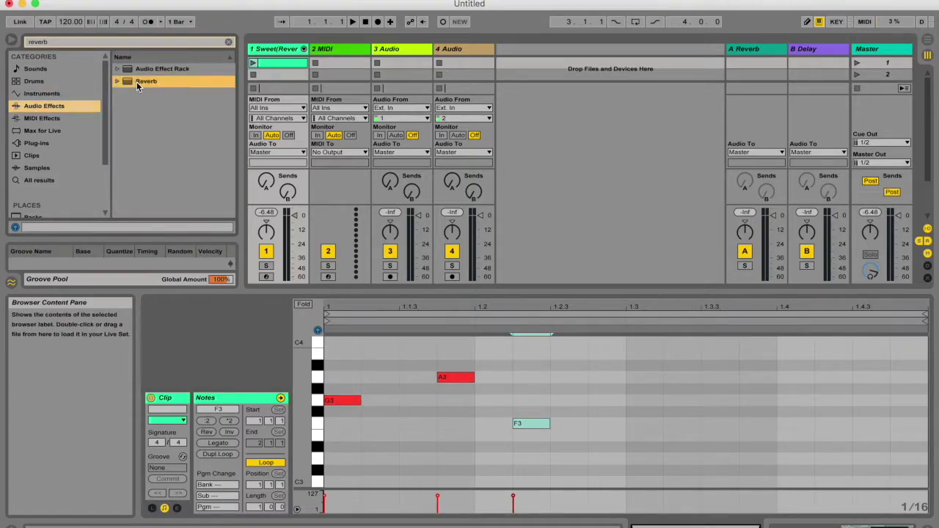
pyautogui.click(118, 82)
pyautogui.click(57, 118)
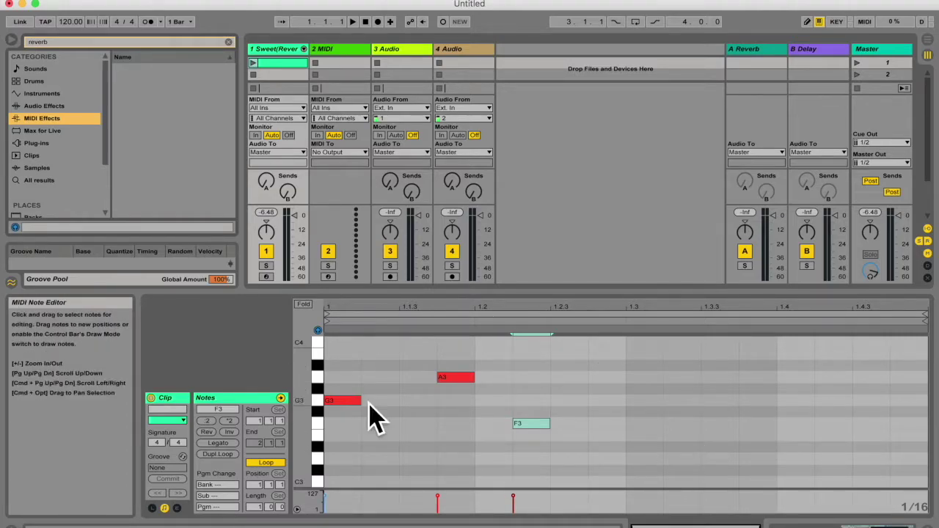
# Start playback, switch to Device View, and step through tracks 2, 3 and 4.
pyautogui.press('space')
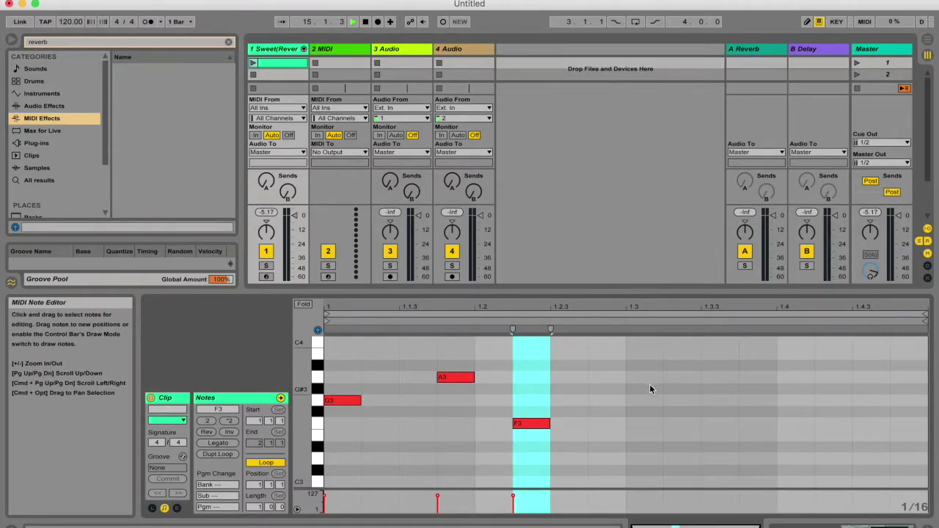
pyautogui.click(176, 507)
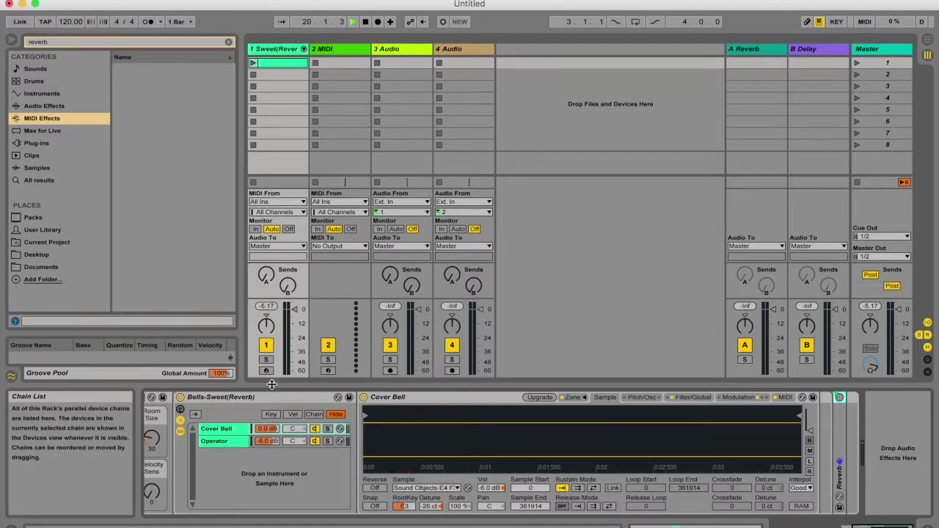
pyautogui.click(343, 51)
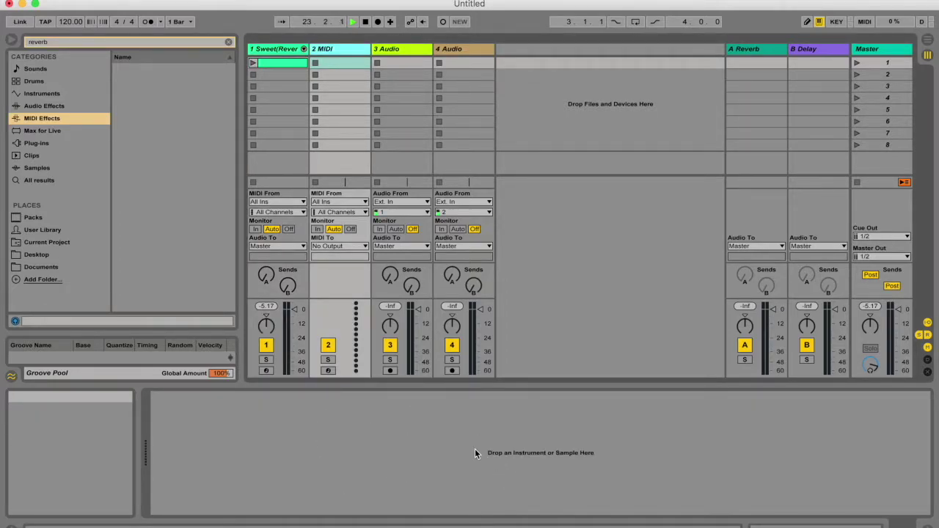
pyautogui.click(411, 49)
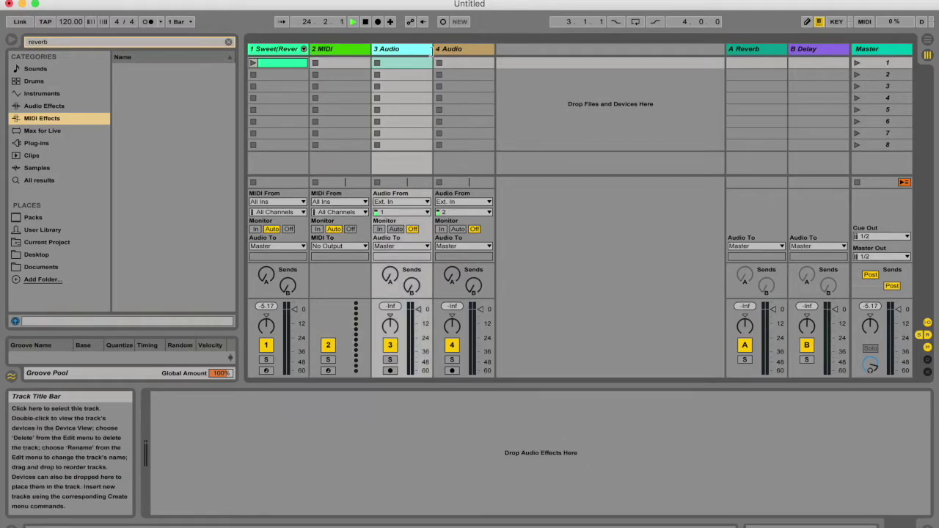
pyautogui.click(451, 49)
# Select the Sweet bell track and scroll through its Bells-Sweet(Reverb) device chain.
pyautogui.click(269, 50)
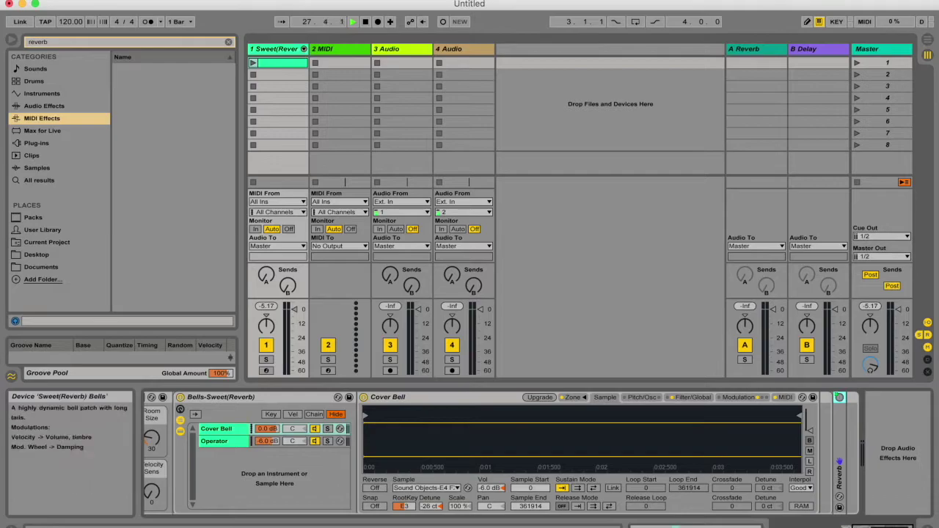
pyautogui.hscroll(-5, 307, 428)
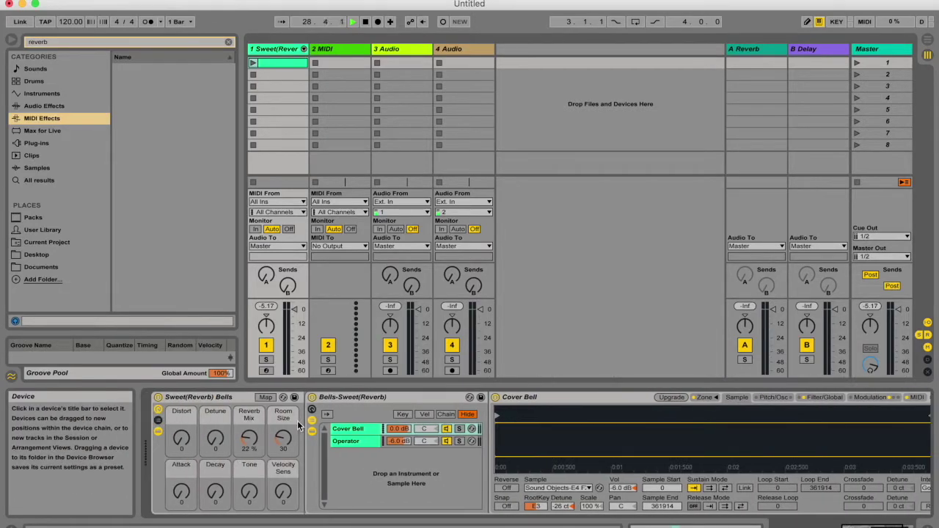
pyautogui.hscroll(3, 377, 438)
pyautogui.hscroll(2, 376, 439)
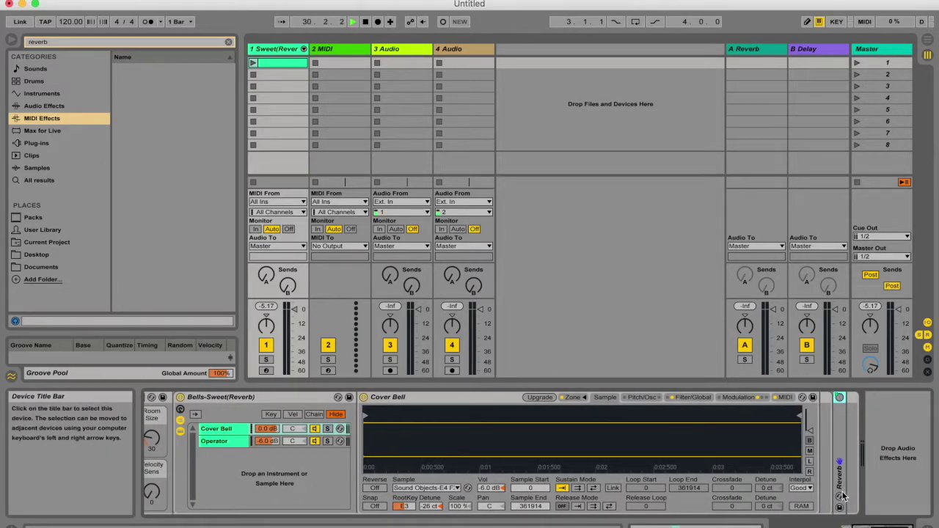
# Add the Dark Hall reverb preset to the bell track's chain.
pyautogui.click(44, 105)
pyautogui.click(180, 158)
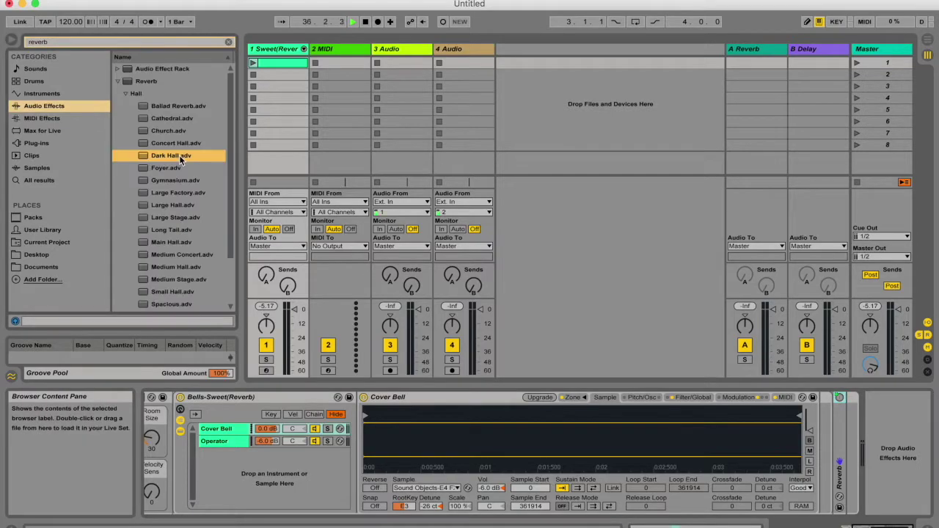
pyautogui.moveTo(181, 158); pyautogui.dragTo(283, 62)
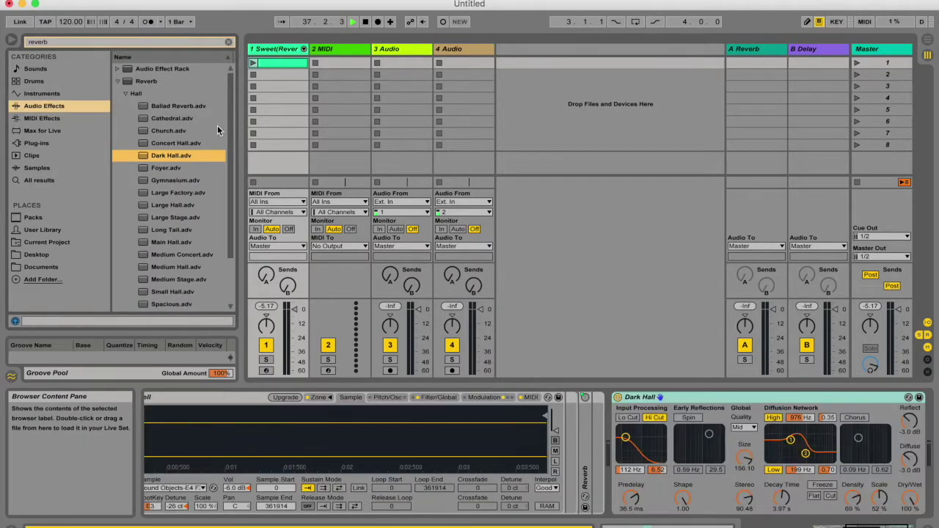
# Load the Large Factory reverb preset onto the bell track, adding it again by dragging.
pyautogui.press('Down')
pyautogui.press('Down')
pyautogui.press('Down')
pyautogui.press('Return')
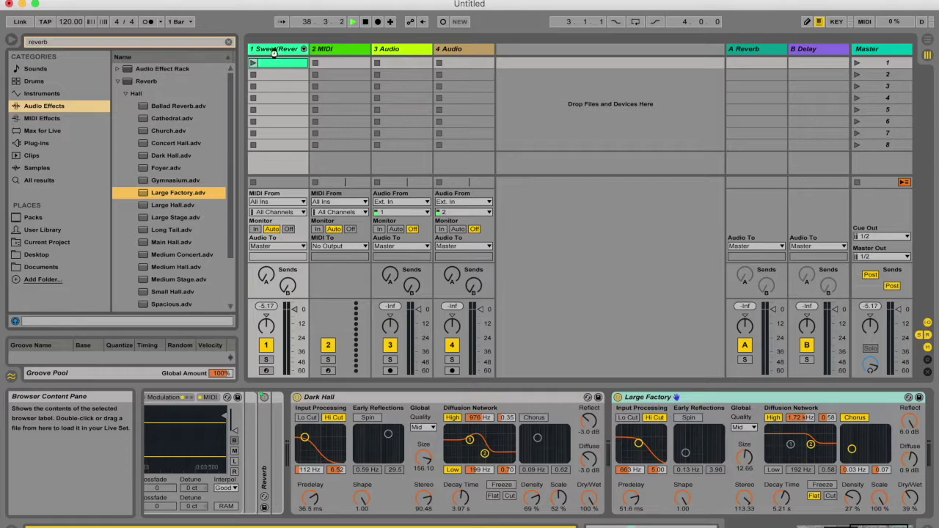
pyautogui.moveTo(183, 197); pyautogui.dragTo(273, 66)
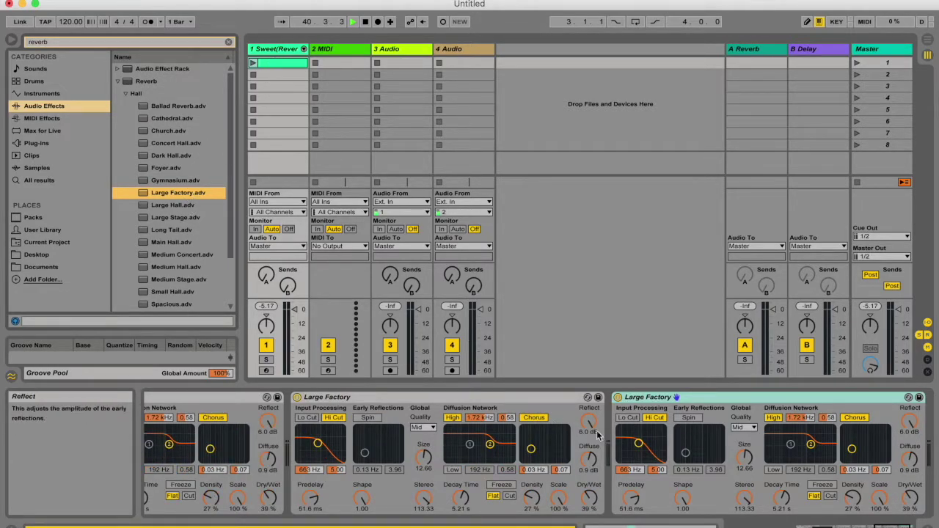
# Scroll the device chain and select the Bells-Sweet(Reverb) instrument rack.
pyautogui.hscroll(-5, 598, 435)
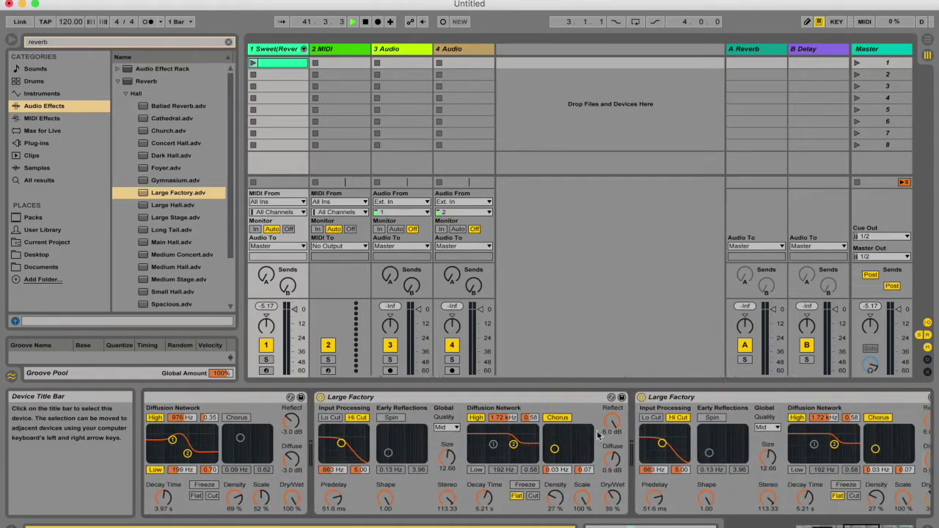
pyautogui.hscroll(-10, 597, 435)
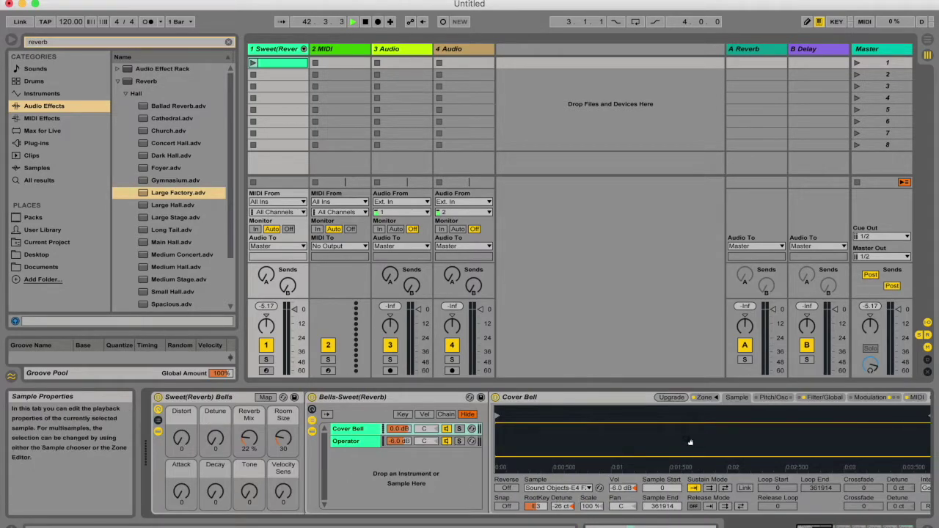
pyautogui.hscroll(10, 408, 466)
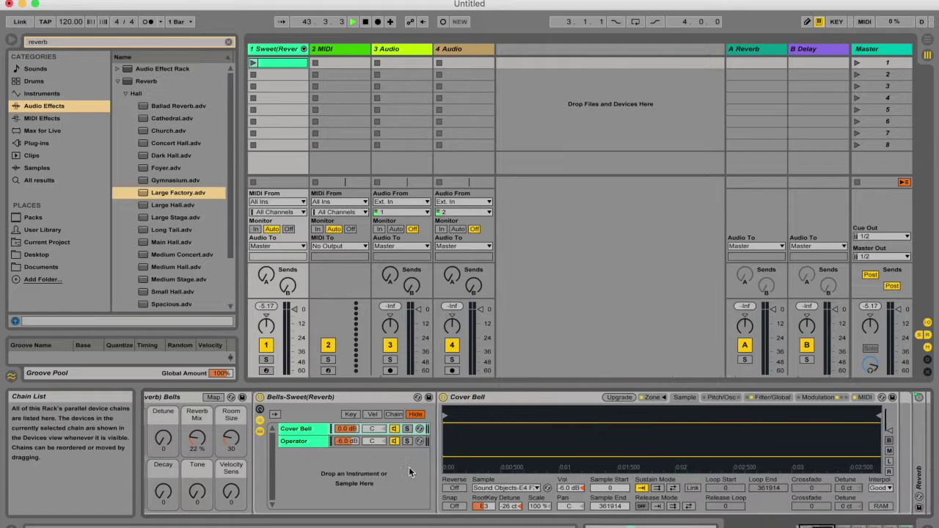
pyautogui.hscroll(-10, 409, 468)
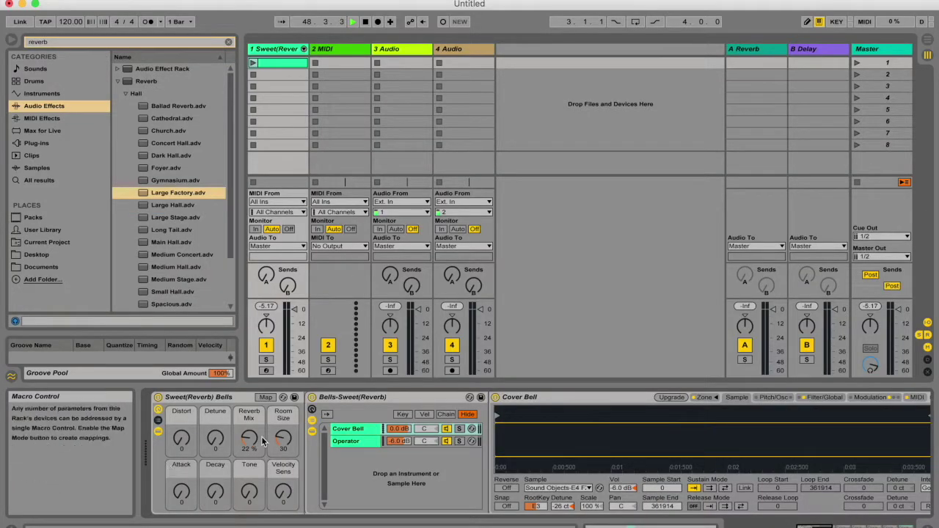
pyautogui.click(341, 397)
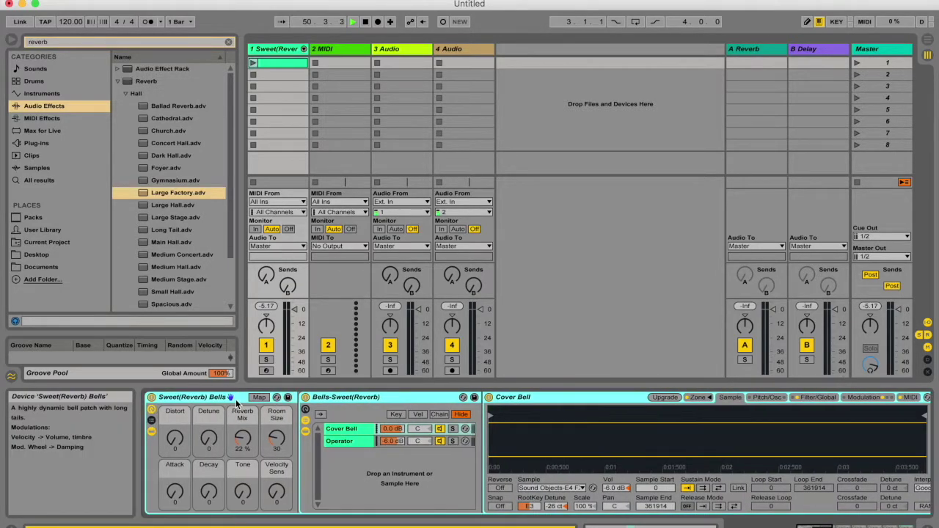
# Find the folded Reverb device and unfold it to show its settings.
pyautogui.hscroll(5, 397, 402)
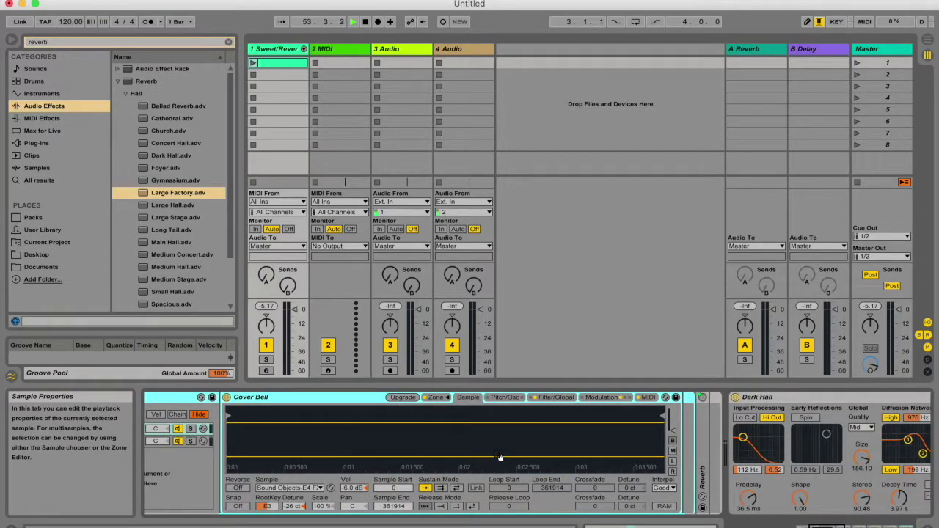
pyautogui.hscroll(-1, 499, 457)
pyautogui.hscroll(7, 407, 438)
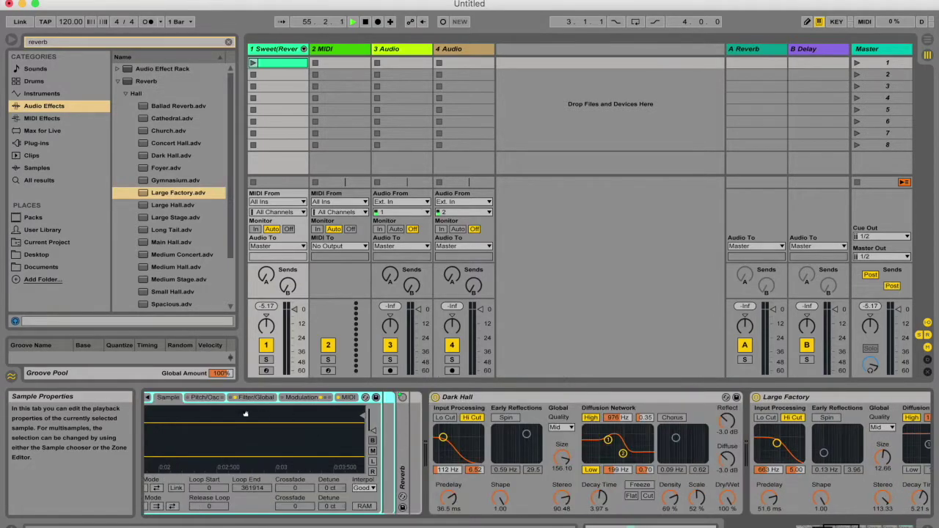
pyautogui.click(402, 473)
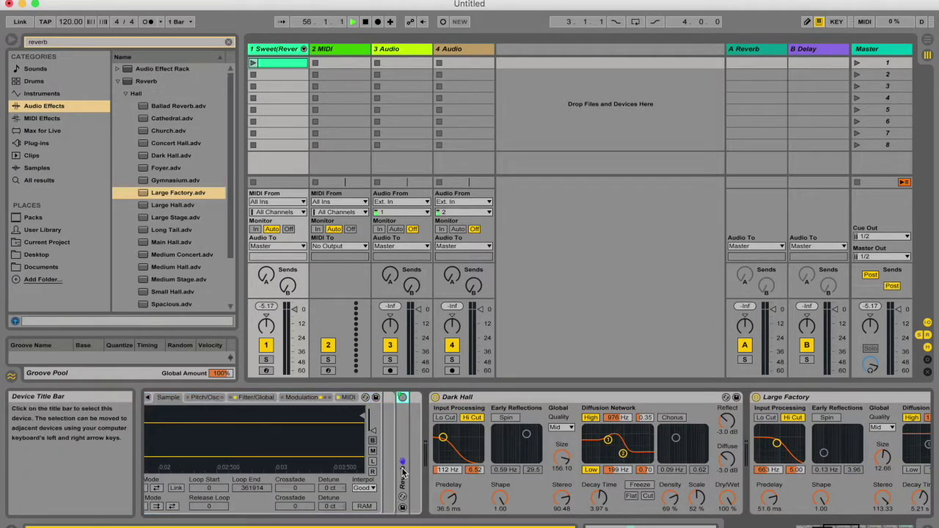
pyautogui.doubleClick(403, 408)
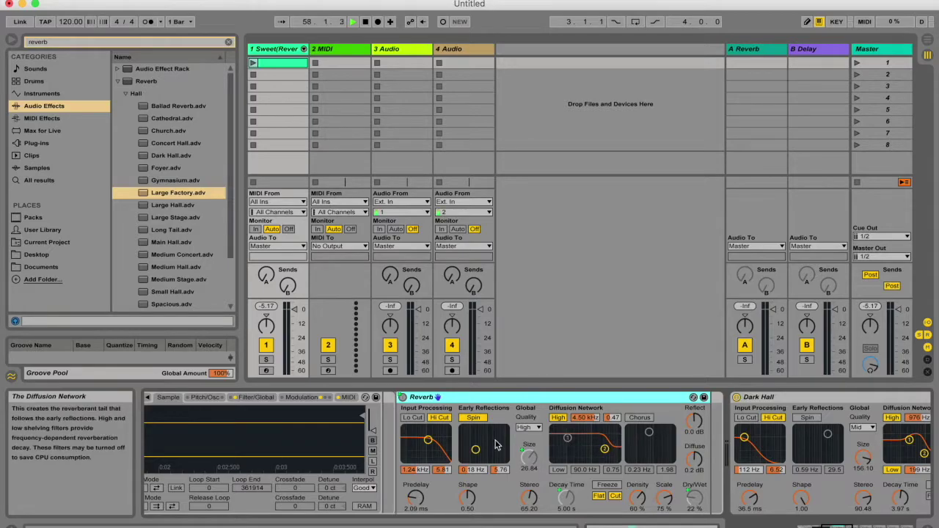
pyautogui.click(717, 455)
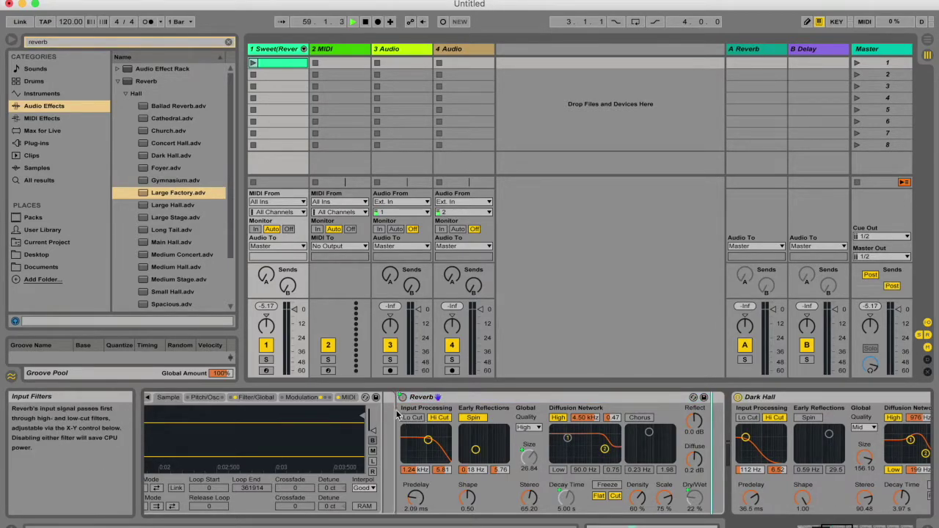
# Scroll through the bell track's device chain back to the Bells-Sweet(Reverb) rack.
pyautogui.hscroll(5, 397, 416)
pyautogui.hscroll(4, 433, 424)
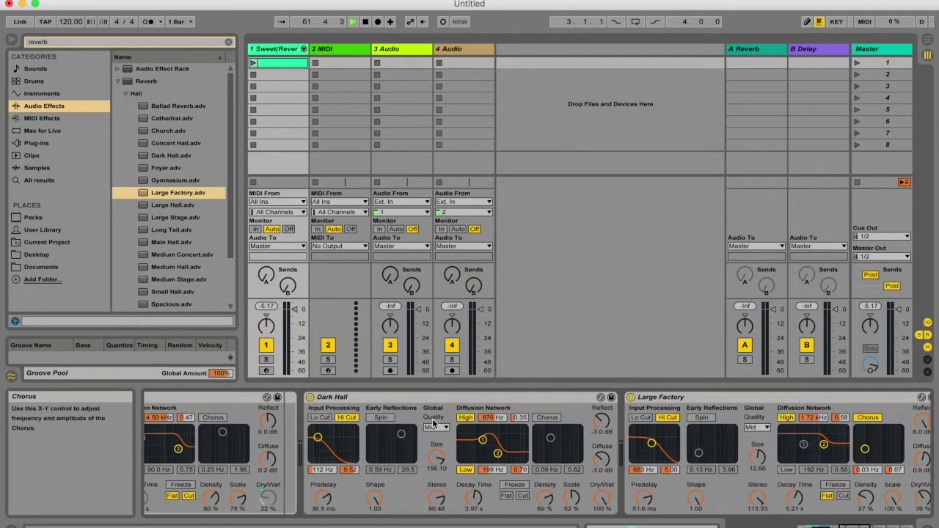
pyautogui.hscroll(8, 362, 418)
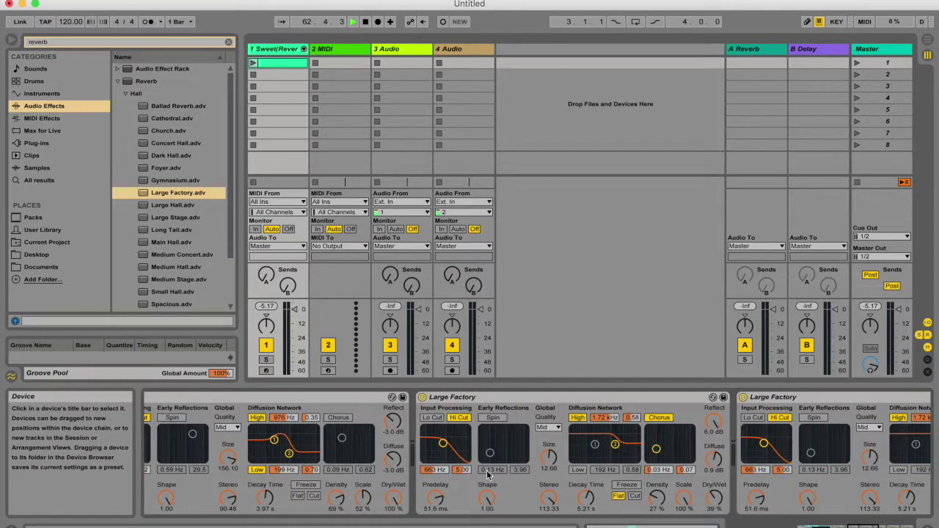
pyautogui.hscroll(-15, 497, 453)
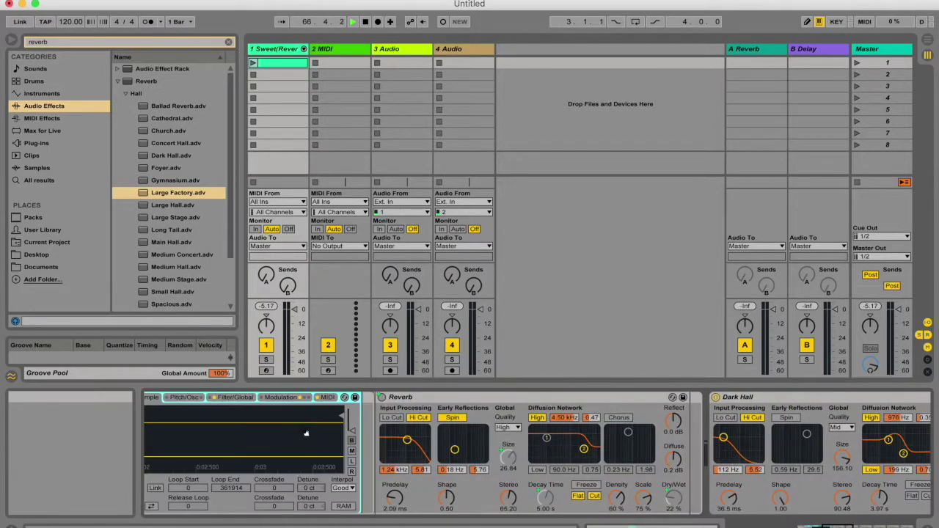
pyautogui.hscroll(6, 470, 417)
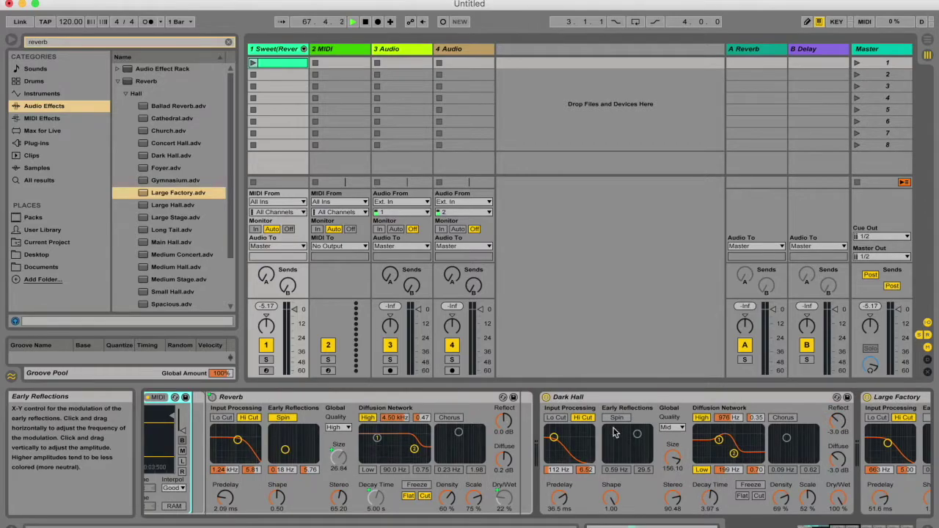
pyautogui.hscroll(20, 615, 433)
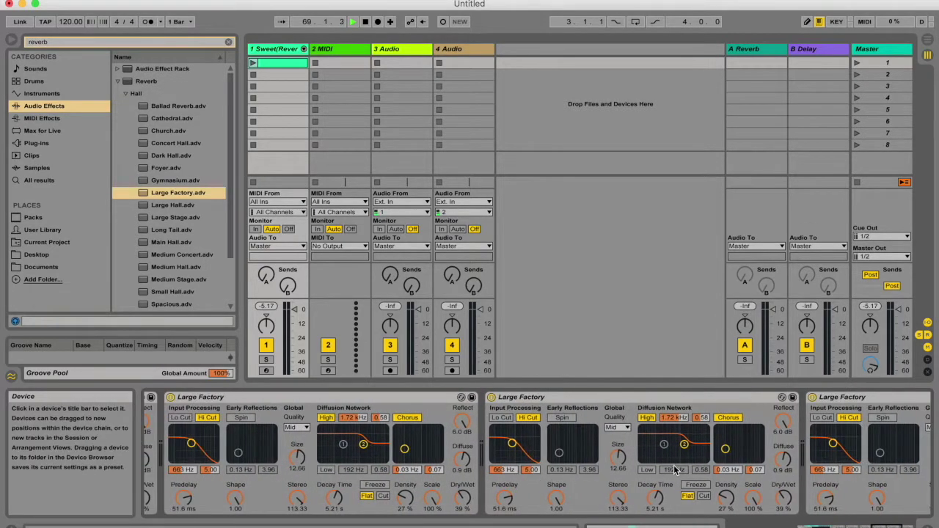
pyautogui.hscroll(-3, 678, 465)
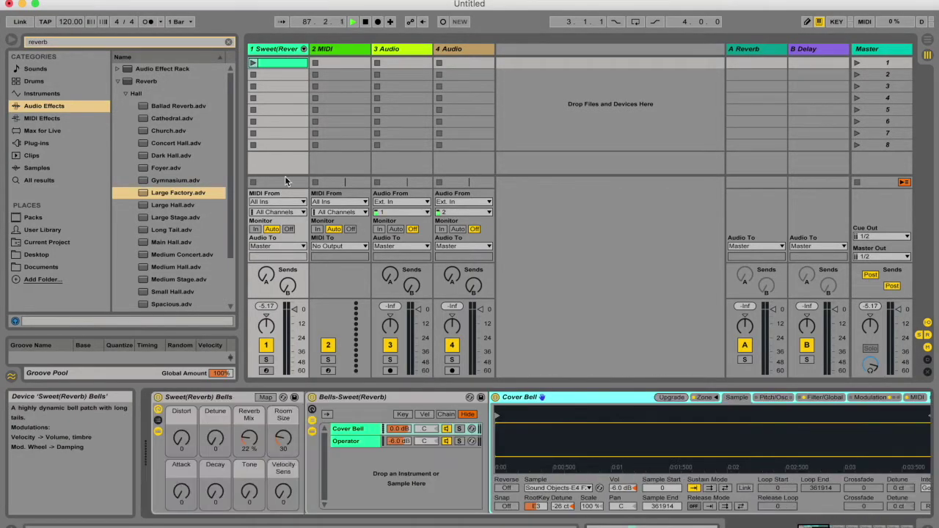
# Switch to MIDI Effects and clear the 'reverb' search text.
pyautogui.click(49, 120)
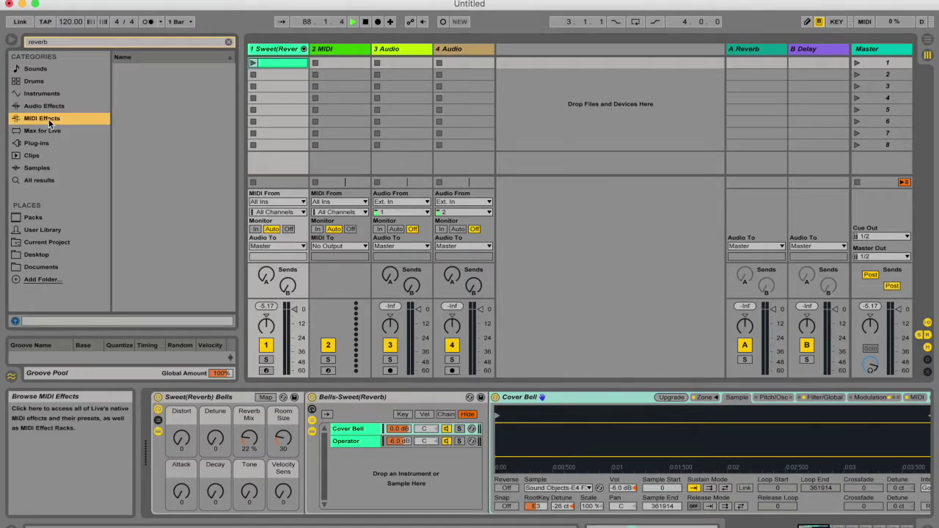
pyautogui.doubleClick(174, 40)
pyautogui.press('BackSpace')
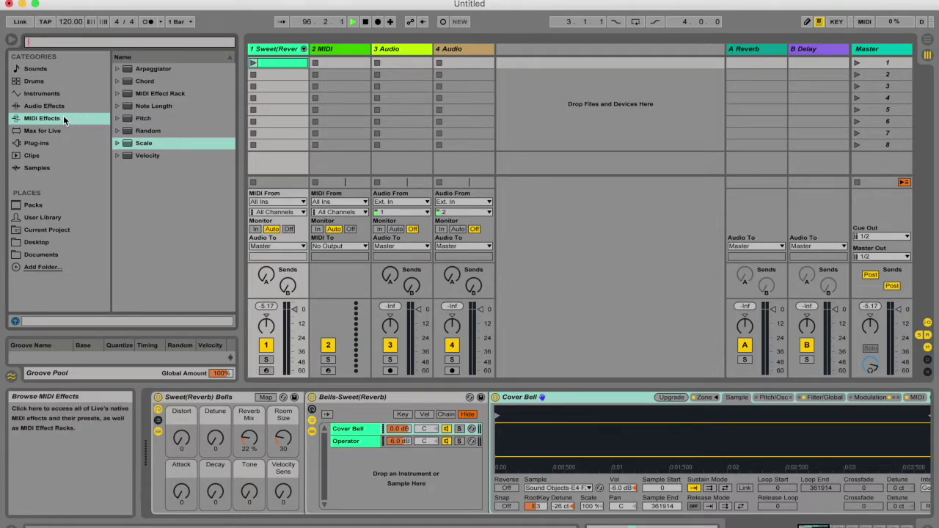
# Cycle through the browser categories back to MIDI Effects and expand the Arpeggiator folder.
pyautogui.click(52, 94)
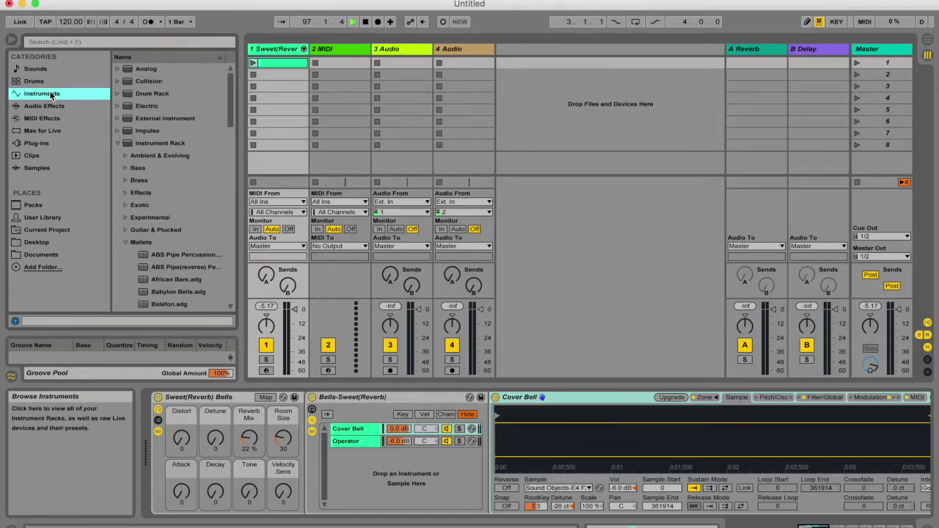
pyautogui.click(60, 106)
pyautogui.click(58, 117)
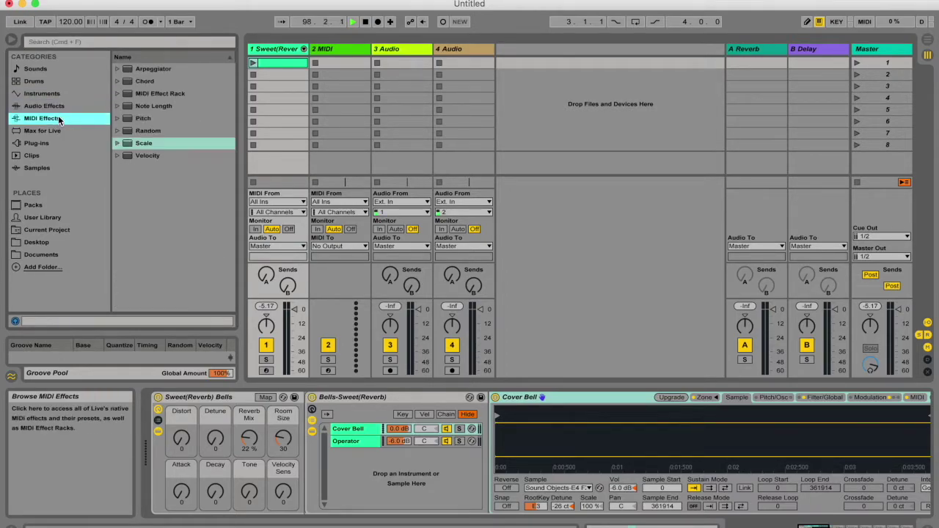
pyautogui.click(128, 70)
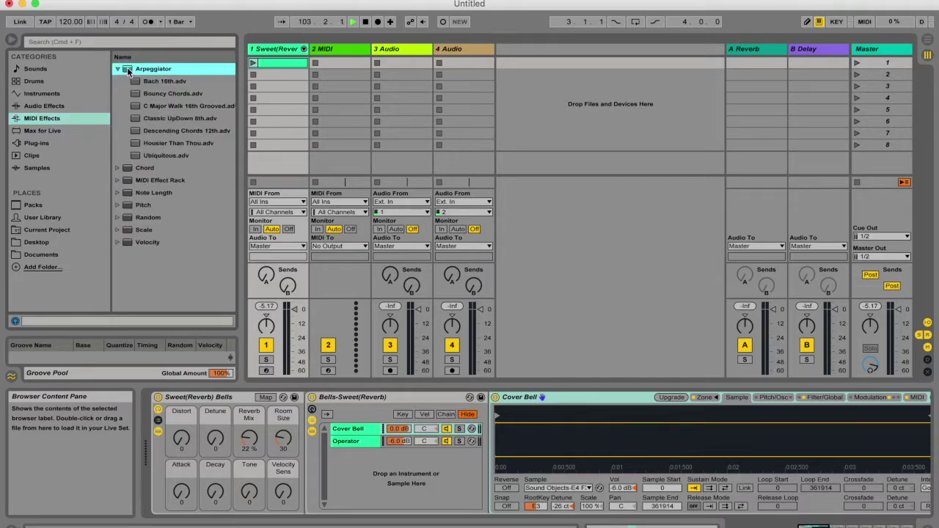
# Add the Bach 16th arpeggiator to track 1 and stretch G3 and F3 to match A3's length.
pyautogui.moveTo(165, 82); pyautogui.dragTo(156, 466)
pyautogui.doubleClick(276, 62)
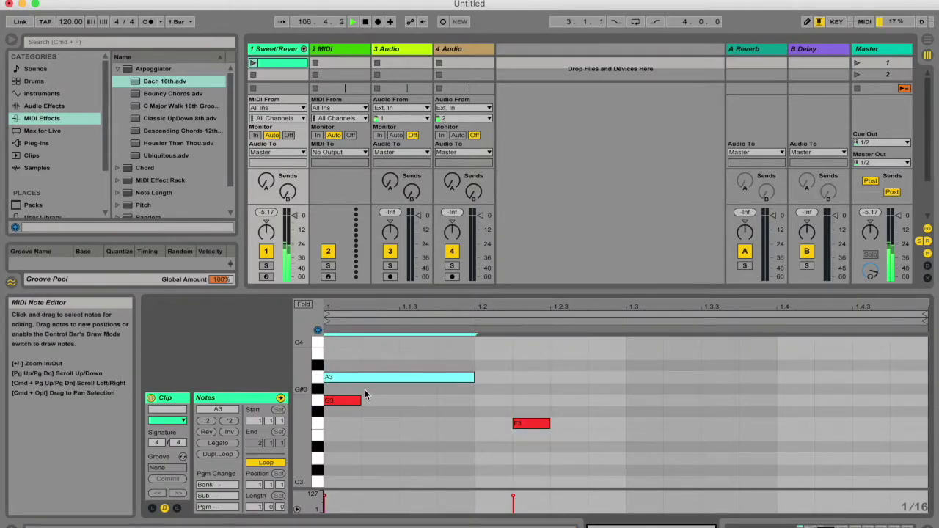
pyautogui.moveTo(360, 400); pyautogui.dragTo(474, 400)
pyautogui.moveTo(521, 425); pyautogui.dragTo(474, 423)
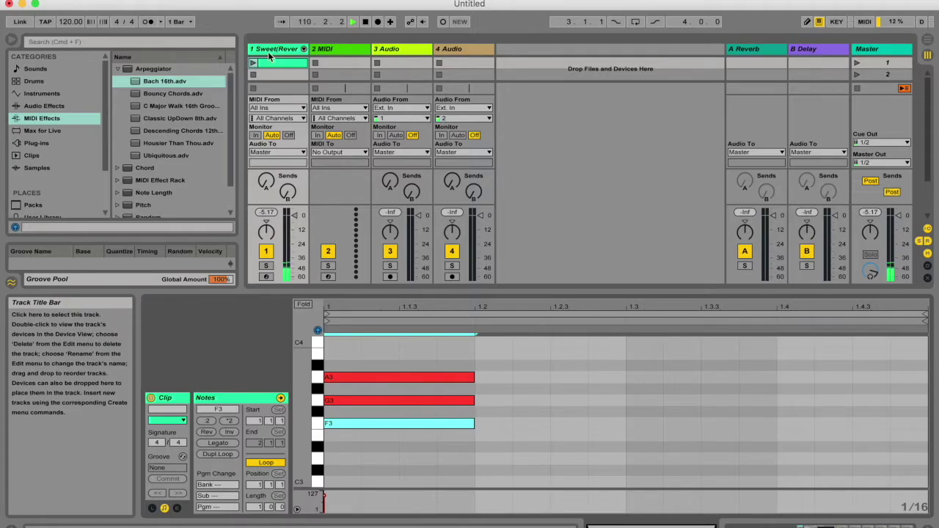
pyautogui.doubleClick(268, 51)
pyautogui.hscroll(15, 622, 419)
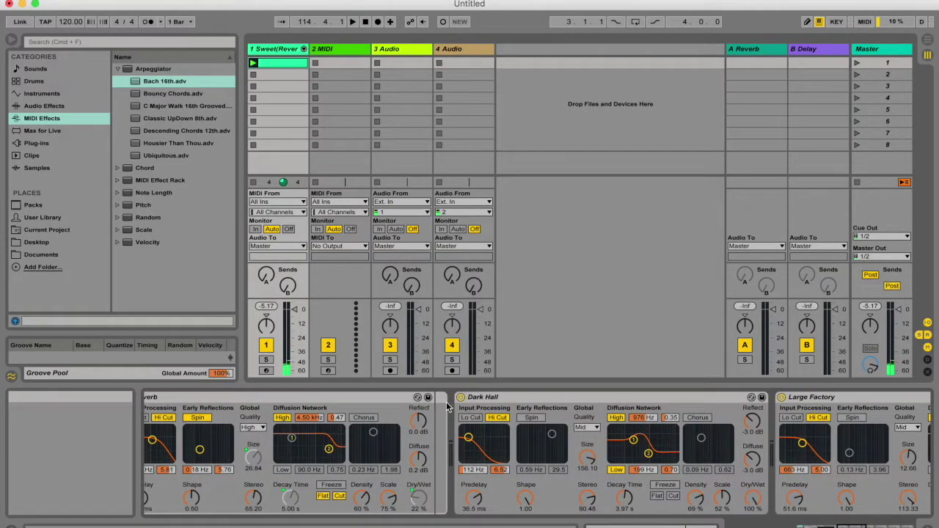
# Delete the Dark Hall and Large Factory reverbs, keeping only the first Reverb, and fold it.
pyautogui.click(350, 401)
pyautogui.hscroll(-5, 350, 403)
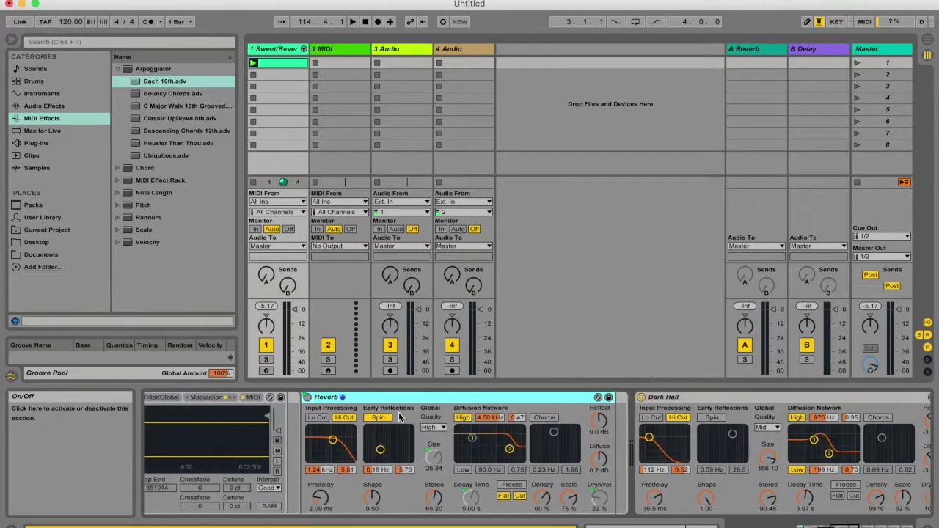
pyautogui.hscroll(4, 440, 407)
pyautogui.click(539, 397)
pyautogui.hscroll(10, 565, 399)
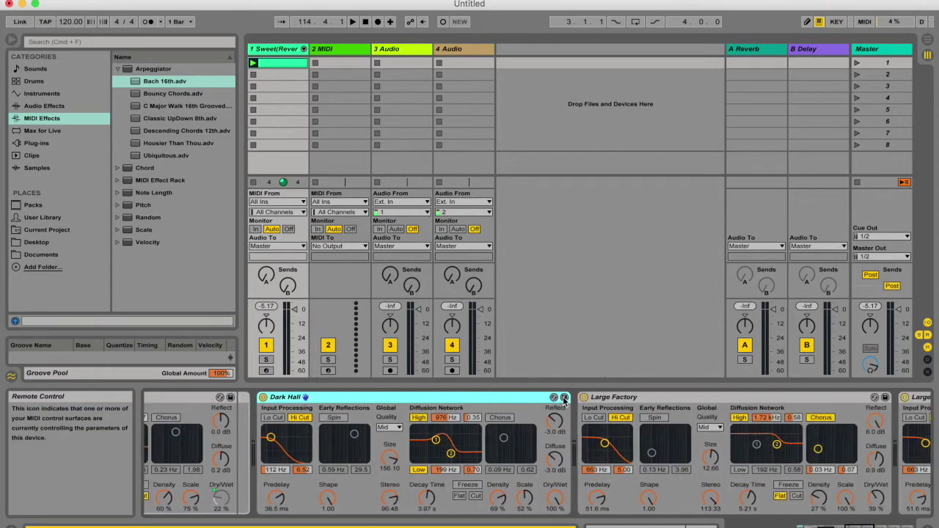
pyautogui.press('Delete')
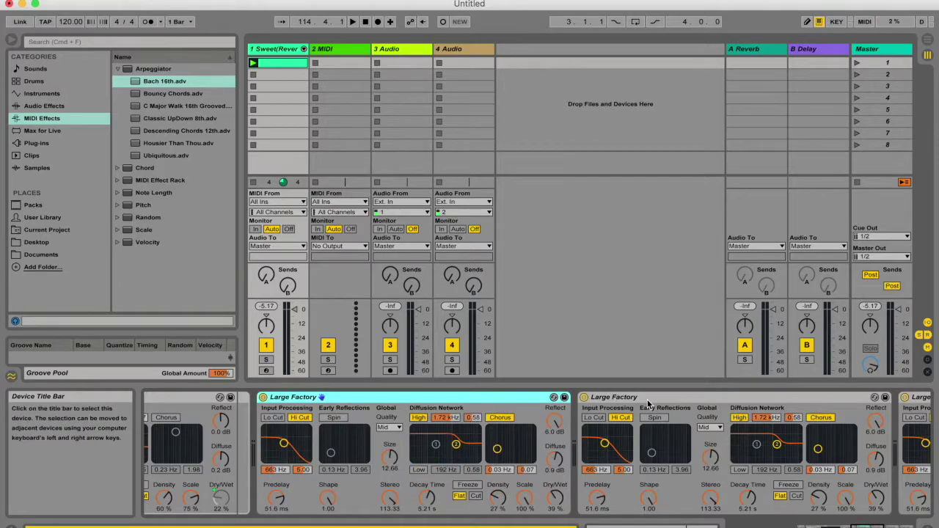
pyautogui.press('Delete')
pyautogui.press('Delete')
pyautogui.press('Delete')
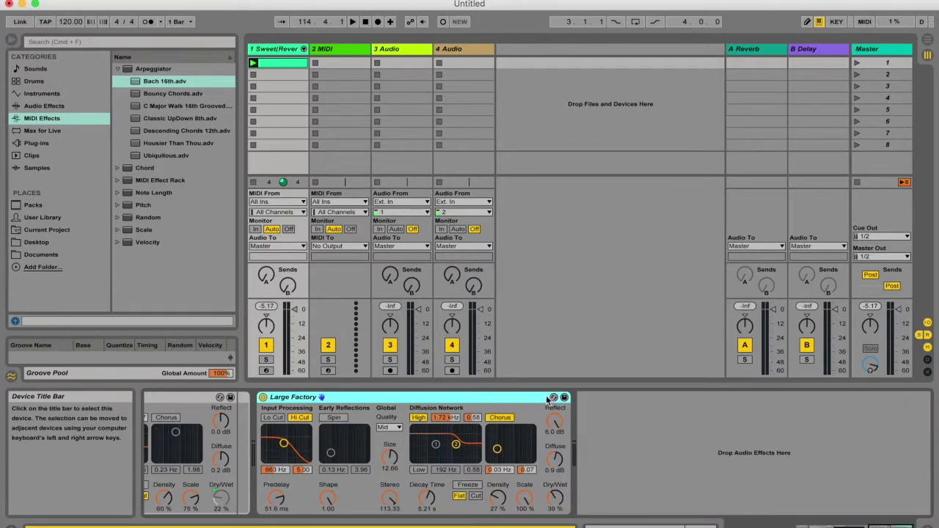
pyautogui.press('Right')
pyautogui.press('Right')
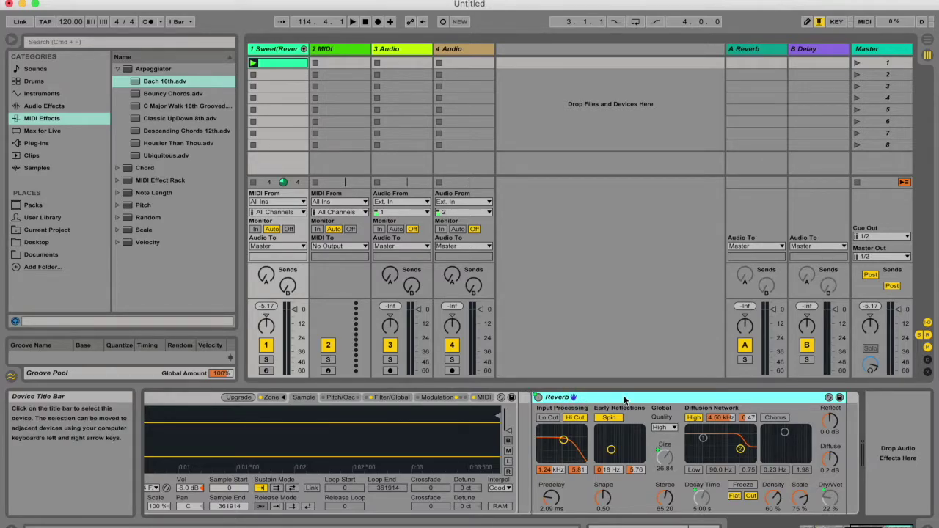
pyautogui.doubleClick(623, 397)
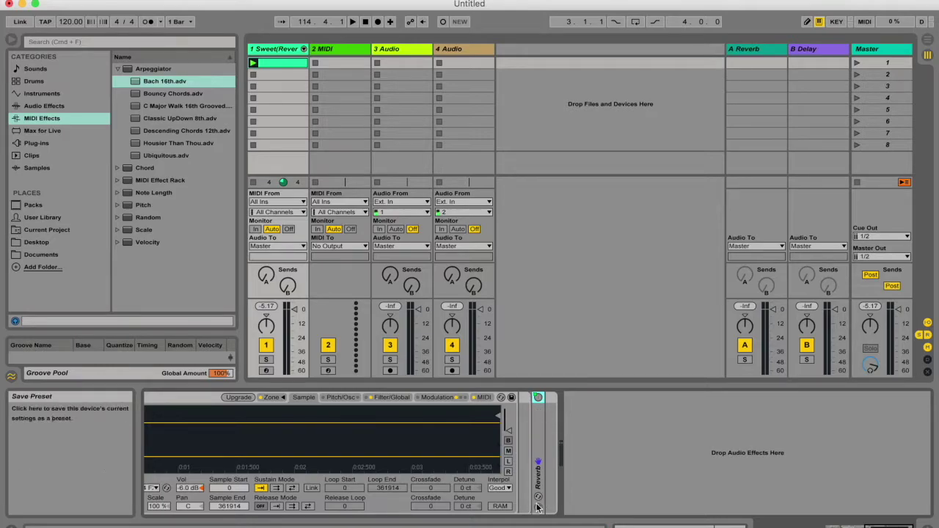
# Refold the bell track's Reverb into a narrow strip and scroll the chain back to Bach 16th.
pyautogui.doubleClick(541, 444)
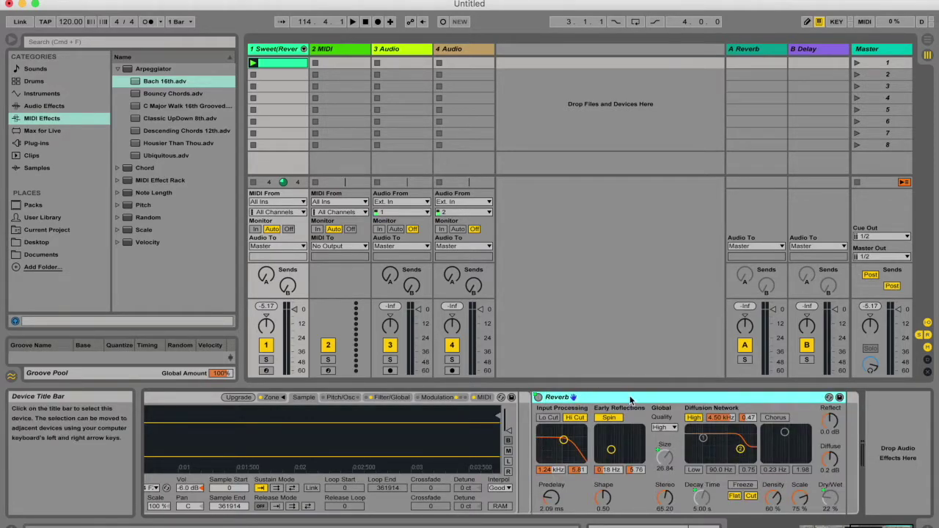
pyautogui.doubleClick(629, 397)
pyautogui.rightClick(493, 443)
pyautogui.press('Escape')
pyautogui.hscroll(-5, 357, 458)
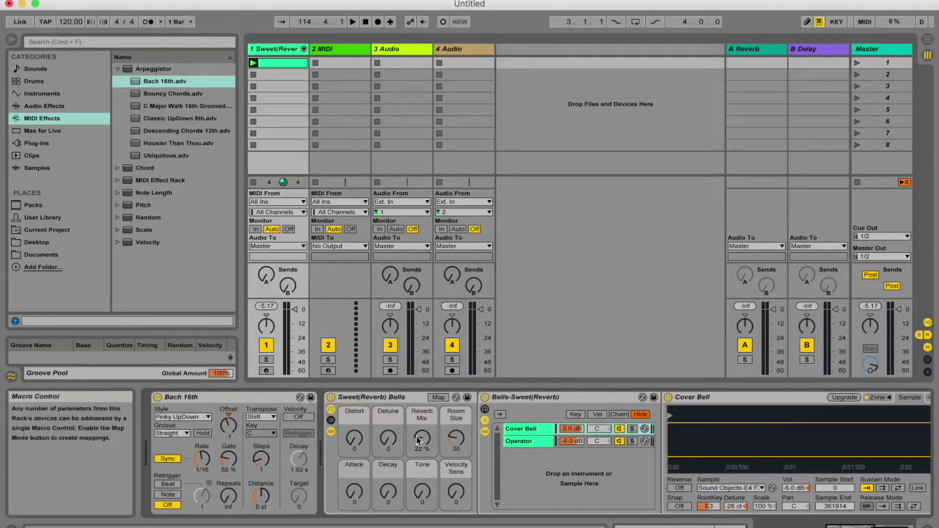
pyautogui.click(253, 396)
# View the bell clip's F3, G3 and A3 chord in the note editor, then return to the device chain.
pyautogui.click(289, 65)
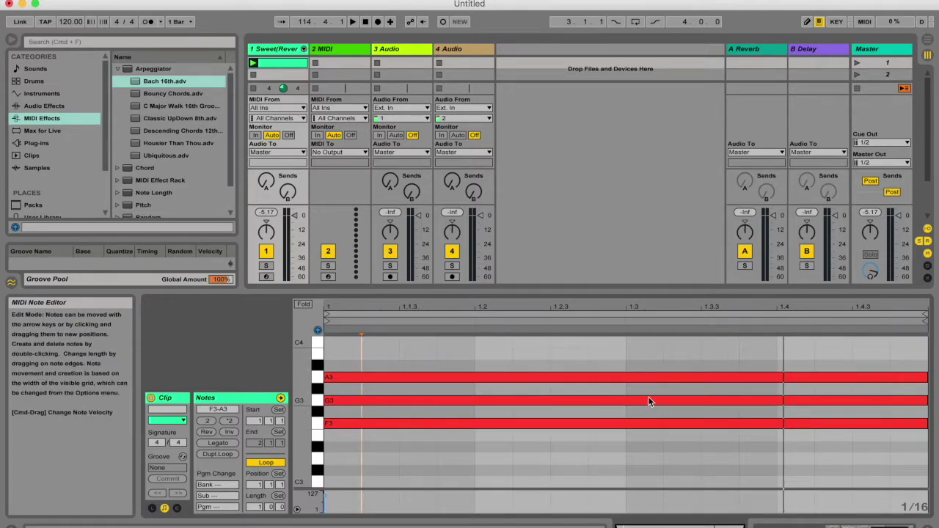
pyautogui.click(64, 106)
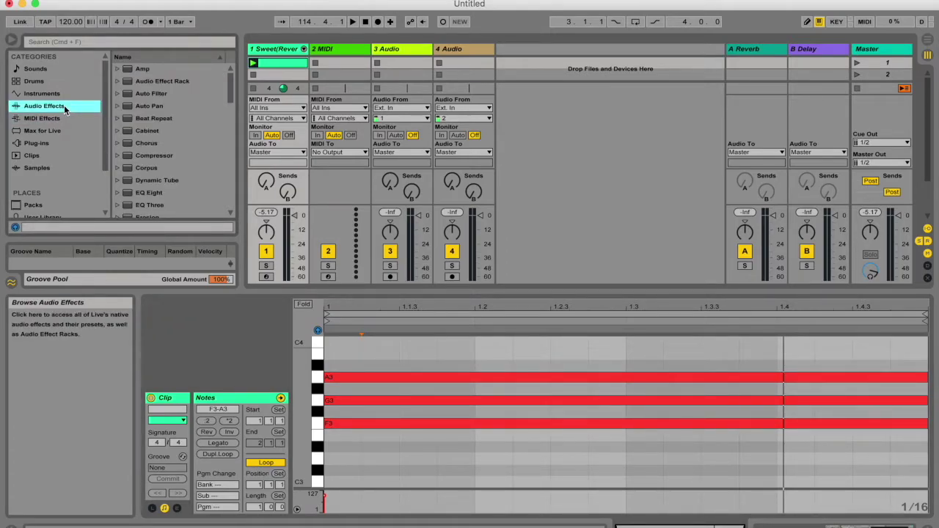
pyautogui.click(58, 117)
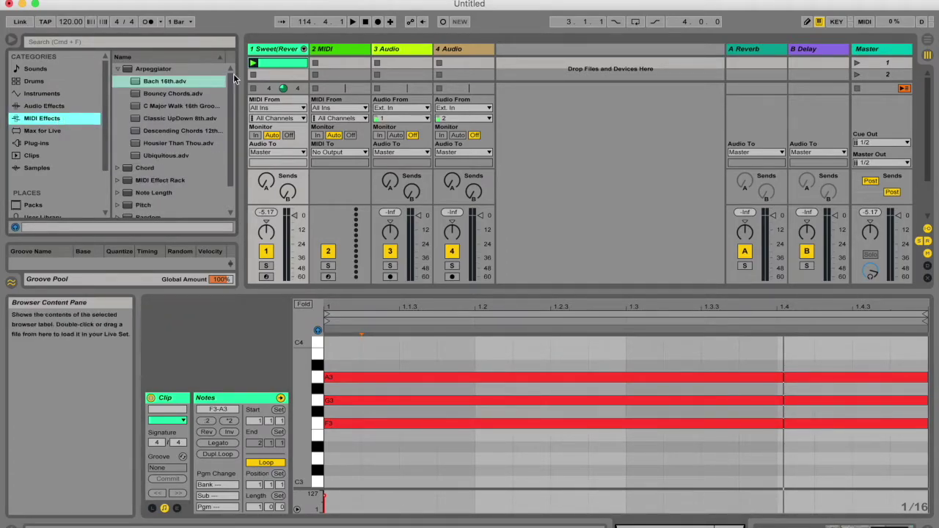
pyautogui.click(273, 66)
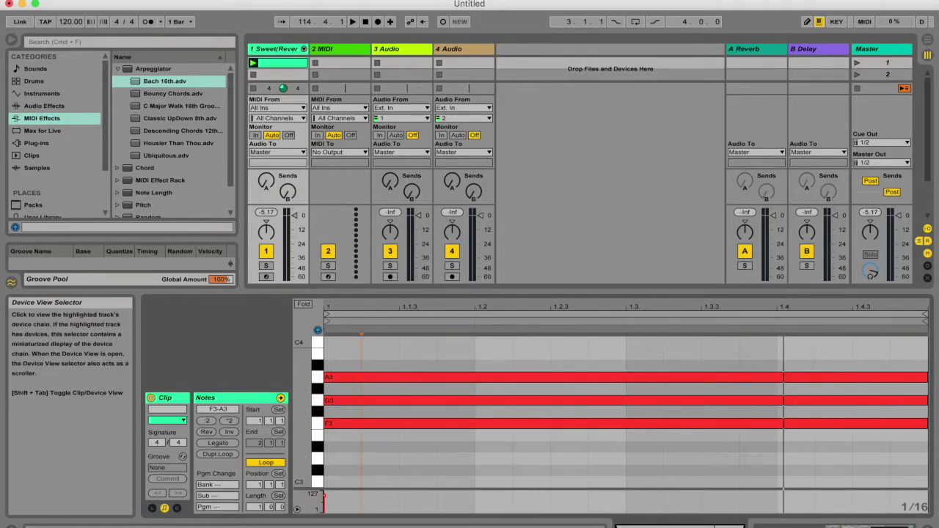
pyautogui.click(904, 525)
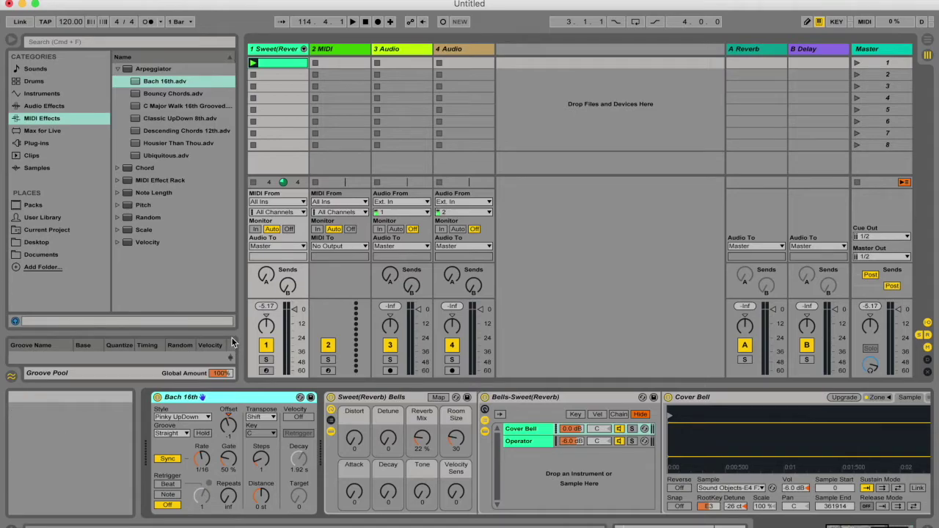
# Reopen the clip's note editor, select the bell track, and launch the bell clip.
pyautogui.doubleClick(278, 63)
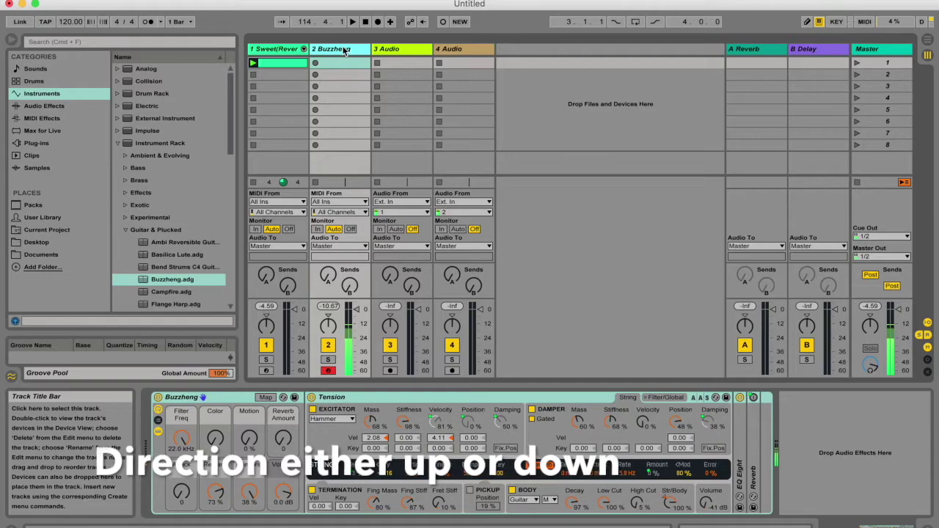
pyautogui.click(273, 58)
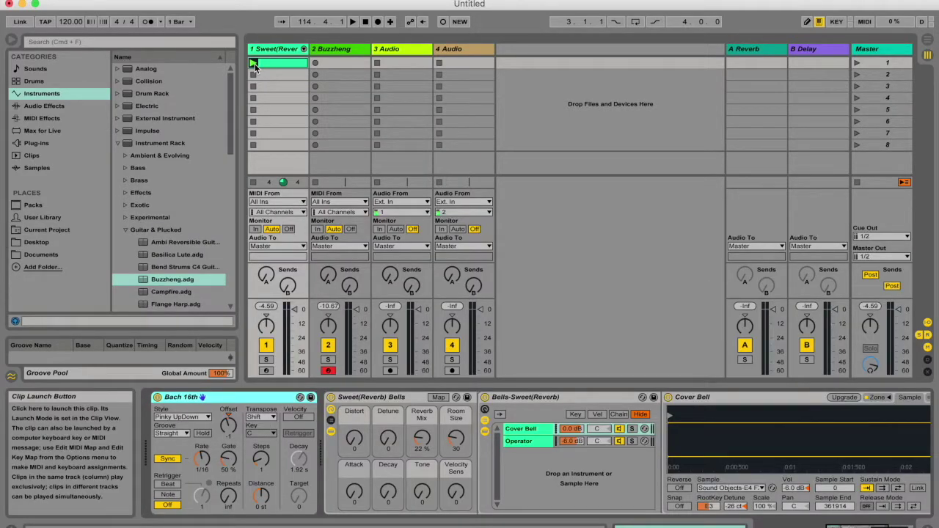
pyautogui.click(253, 64)
# Toggle the Bach 16th arpeggiator on and off while the bell clip plays, leaving it off.
pyautogui.click(156, 398)
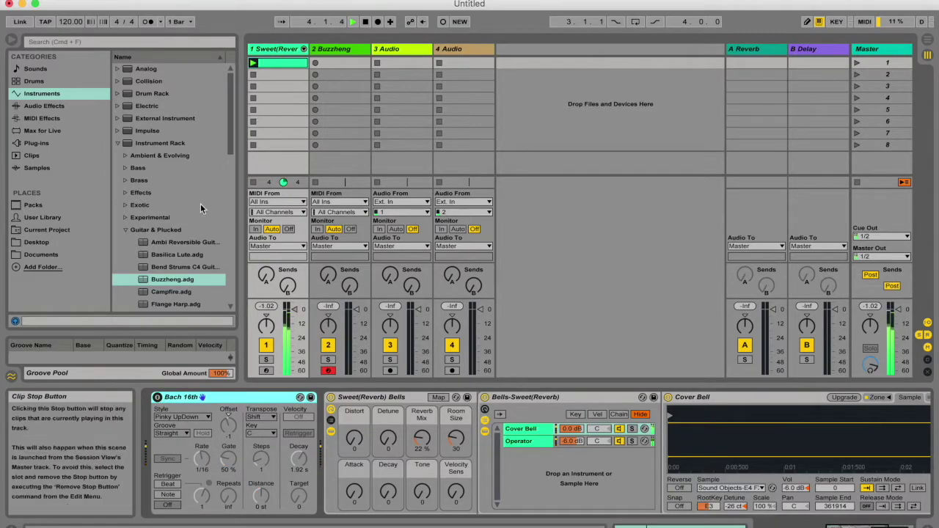
pyautogui.click(157, 400)
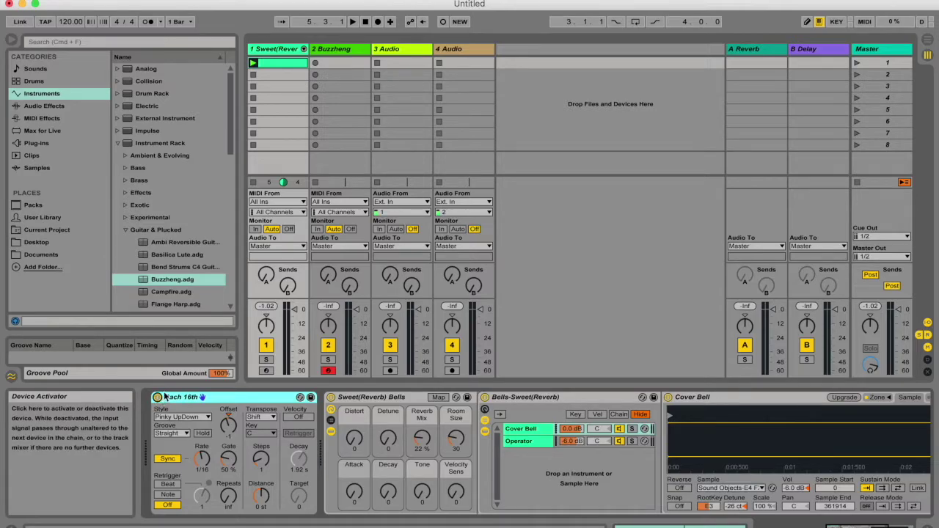
pyautogui.click(157, 397)
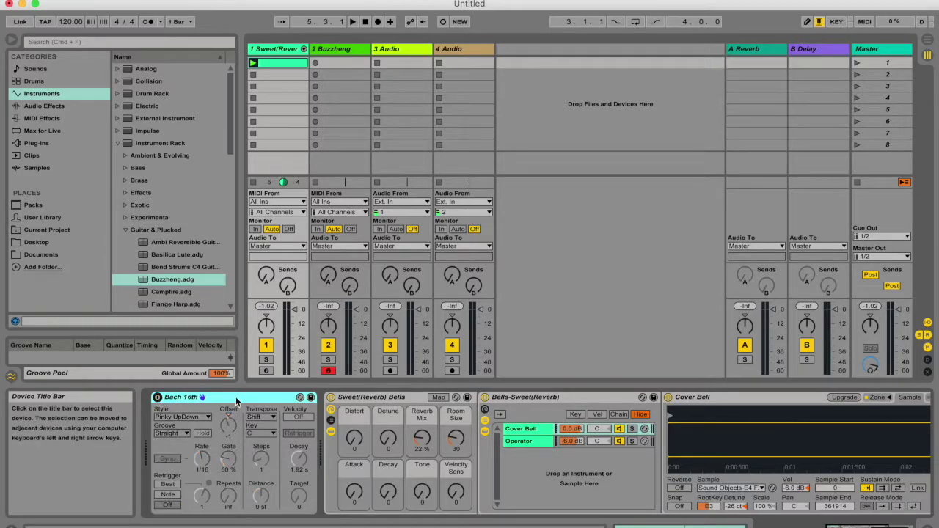
pyautogui.click(157, 398)
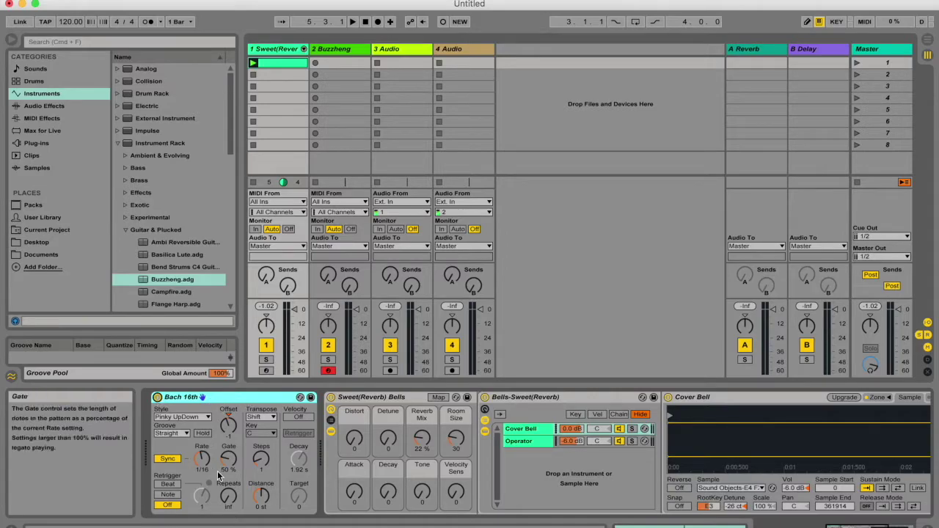
pyautogui.click(157, 398)
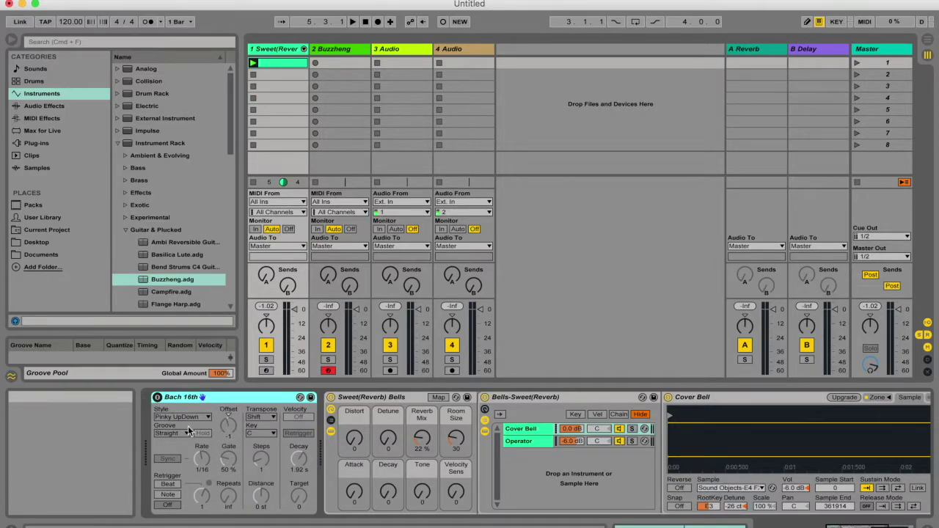
pyautogui.hscroll(5, 399, 440)
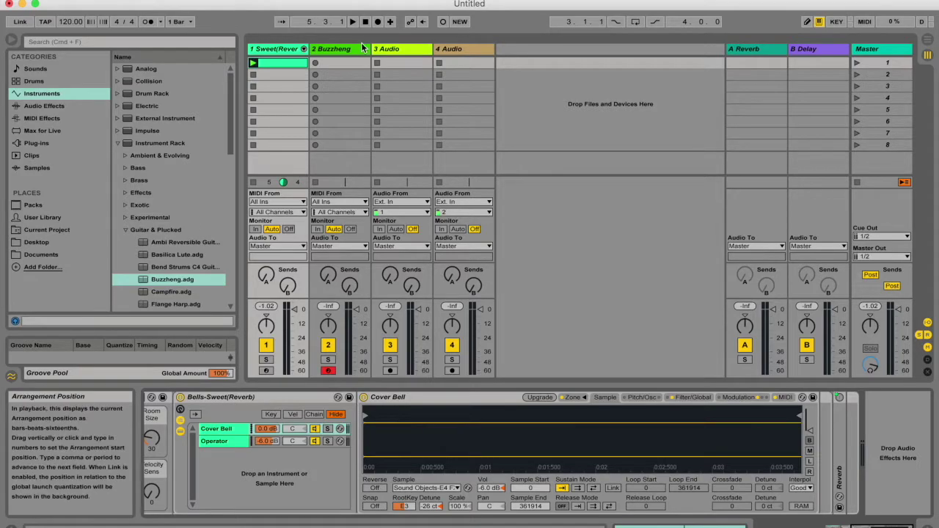
pyautogui.click(391, 49)
# Search the samples for 'drum' to place 075HH Drum Loop.aif in track 3's first slot.
pyautogui.click(44, 106)
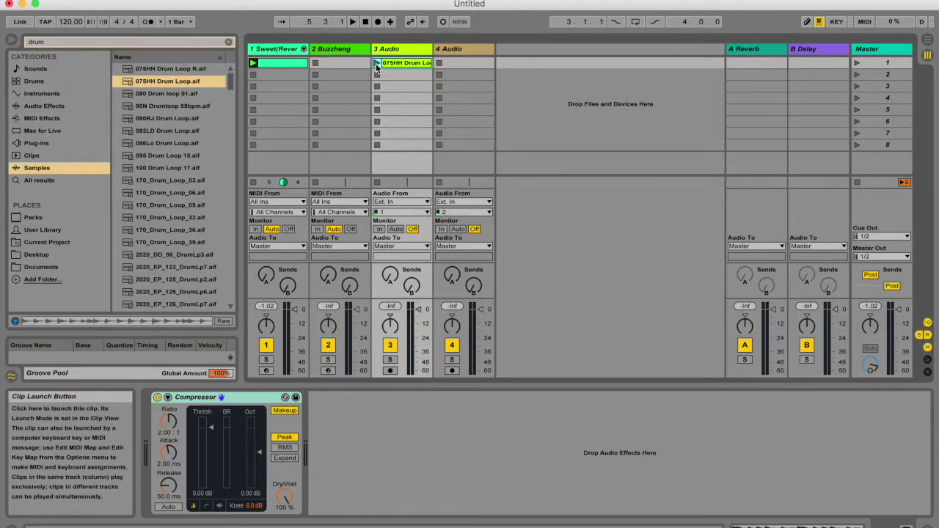
pyautogui.click(377, 63)
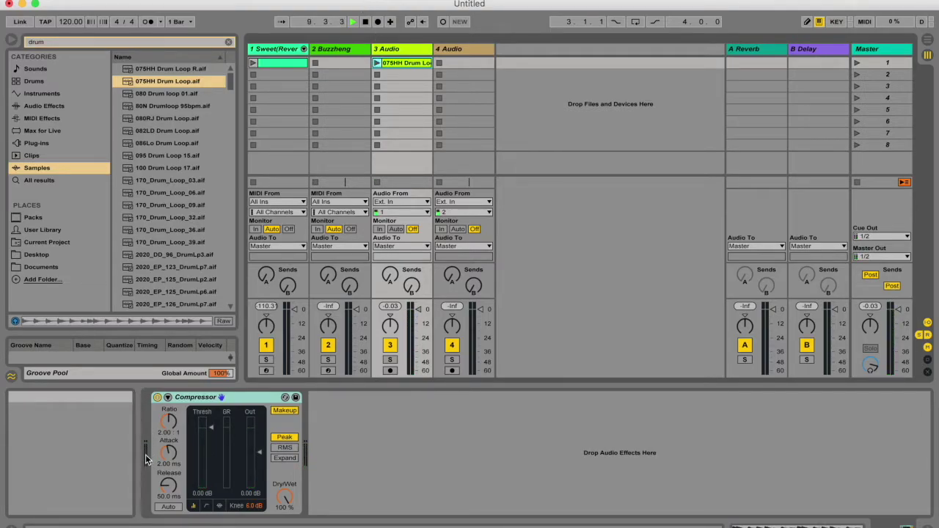
# Play the drum loop and raise the Compressor's output gain to 12.9 dB.
pyautogui.click(378, 64)
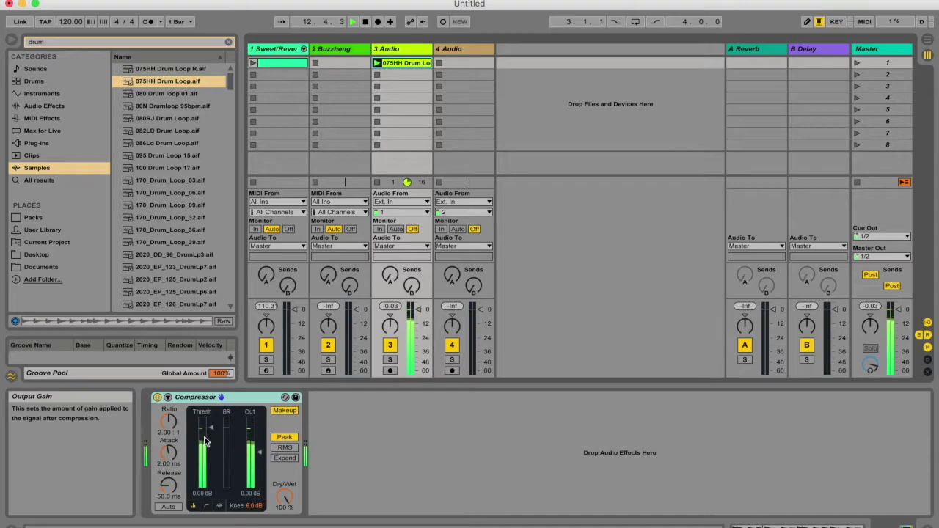
pyautogui.moveTo(259, 459); pyautogui.dragTo(259, 391)
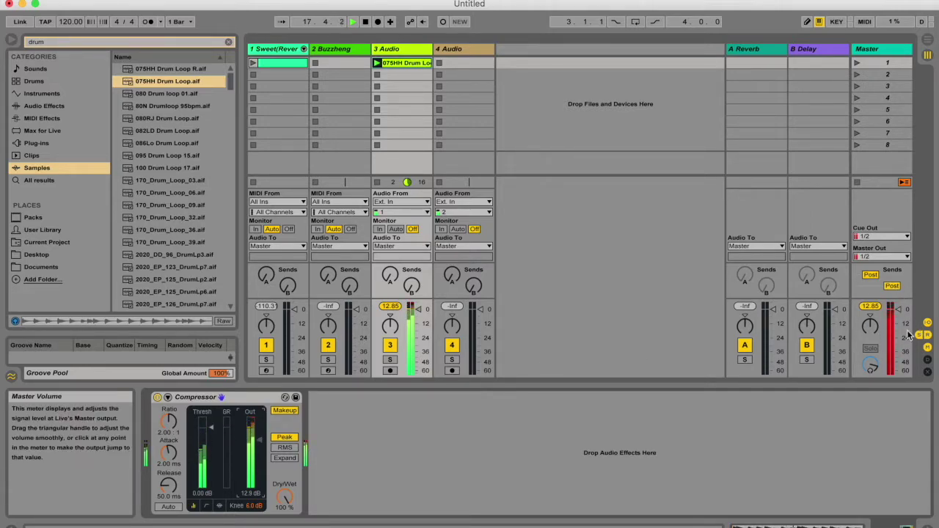
pyautogui.click(366, 21)
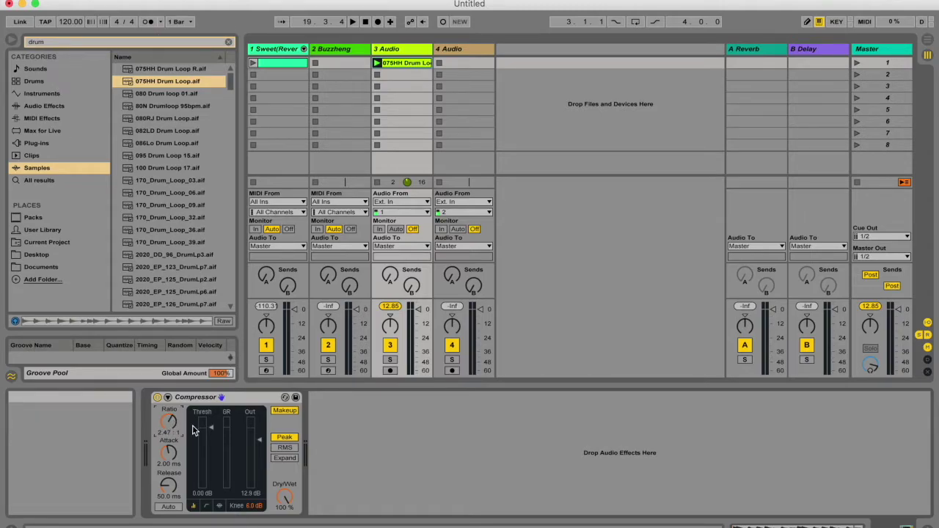
# Set the Compressor attack to 34.0 ms, release to 266 ms and dry/wet to 56%.
pyautogui.moveTo(169, 453); pyautogui.dragTo(169, 440)
pyautogui.moveTo(168, 486)
pyautogui.mouseDown()
pyautogui.moveTo(169, 476)
pyautogui.moveTo(169, 484)
pyautogui.mouseUp()
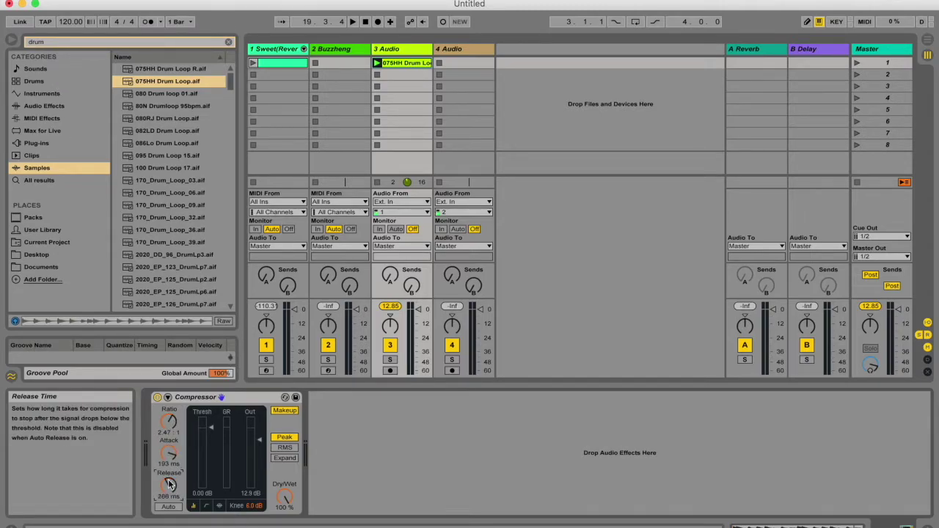
pyautogui.moveTo(284, 497); pyautogui.dragTo(285, 508)
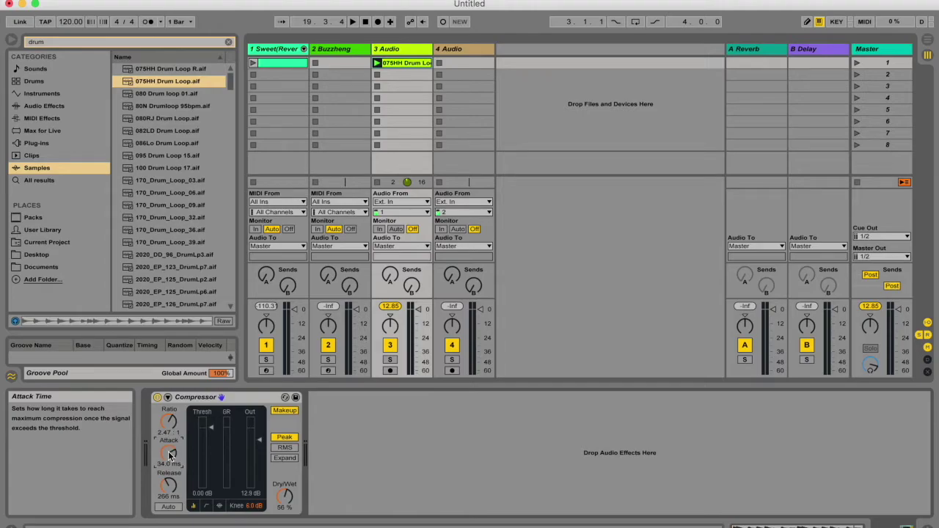
pyautogui.press('q')
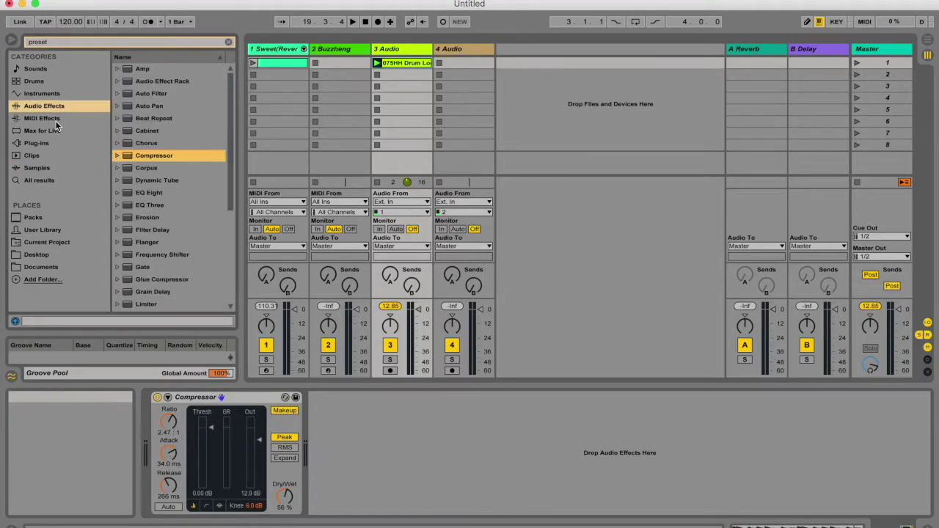
# Start hot-swapping Compressor presets and relaunch the drum loop to audition them.
pyautogui.click(286, 398)
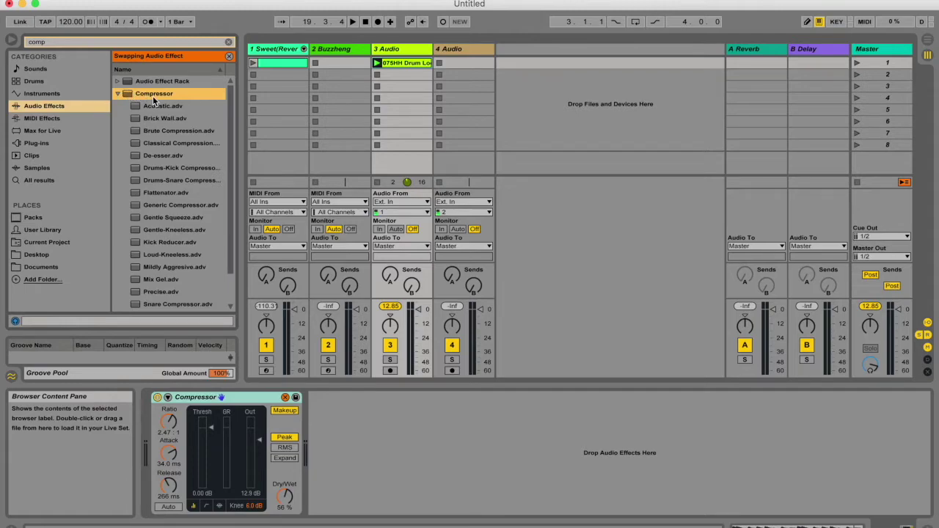
pyautogui.scroll(-2, 155, 274)
pyautogui.scroll(2, 156, 274)
pyautogui.press('Down')
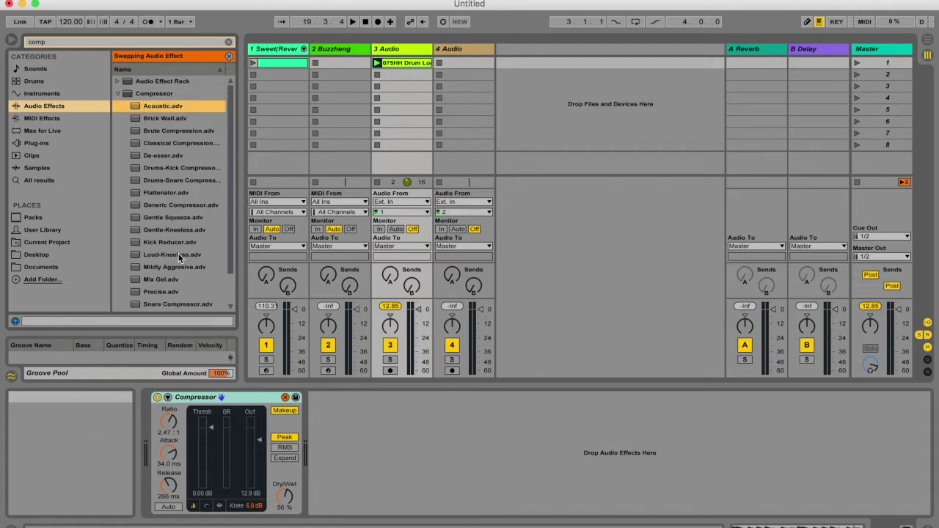
pyautogui.click(378, 64)
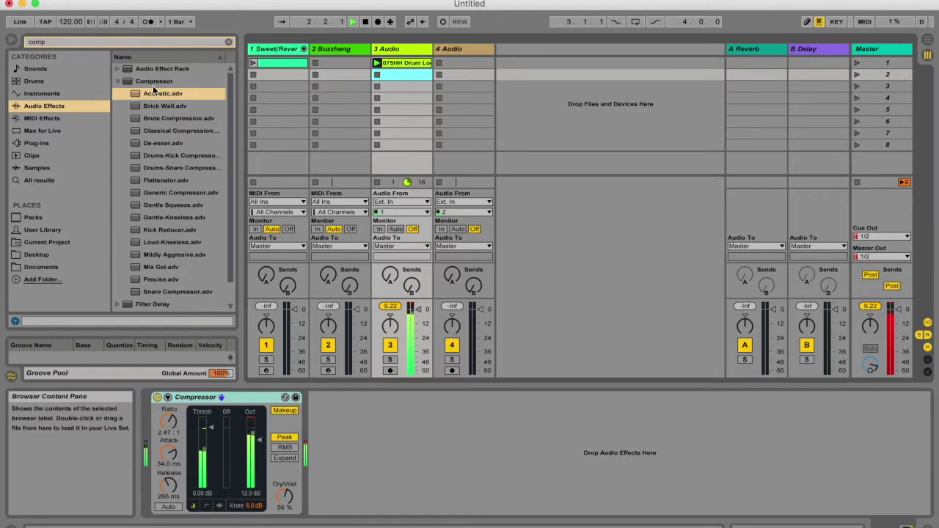
pyautogui.press('q')
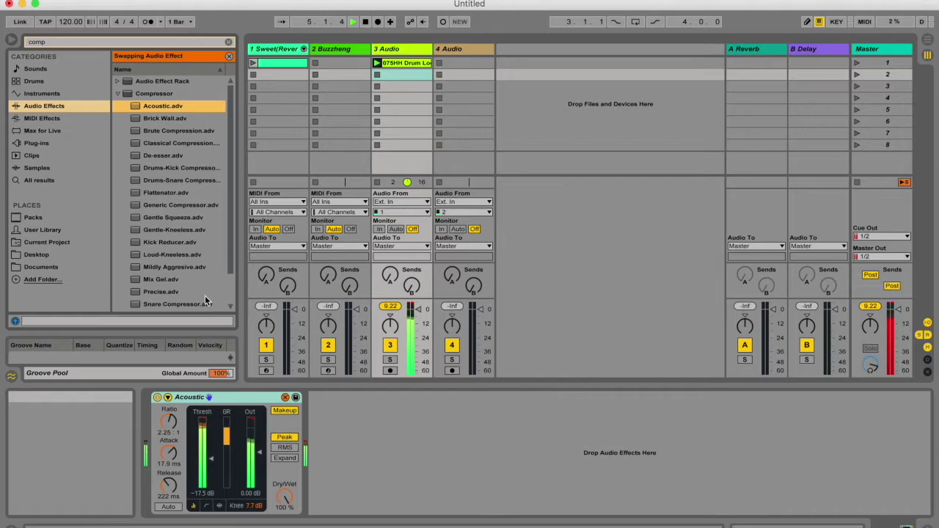
# Audition Brick Wall, Brute, Classical and Drums-Kick presets, ending on Generic Compressor.
pyautogui.press('Down')
pyautogui.press('Return')
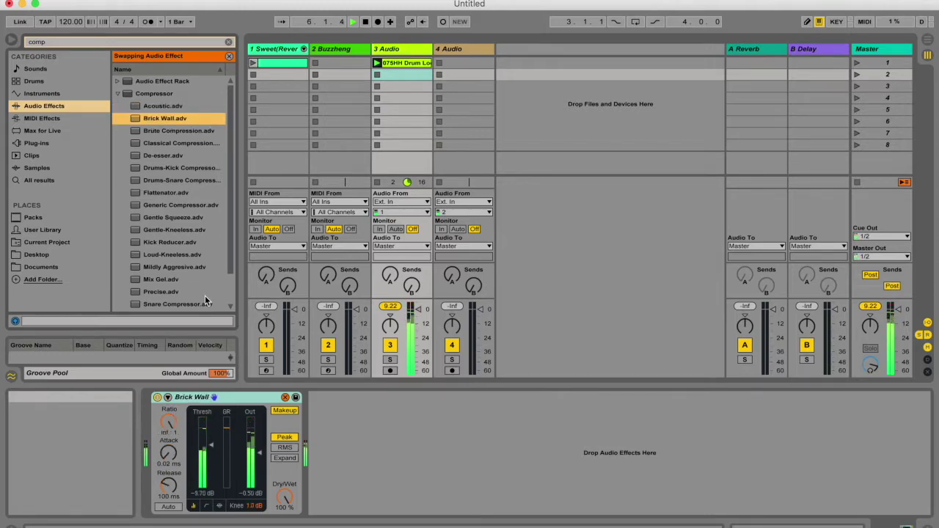
pyautogui.press('Down')
pyautogui.press('Return')
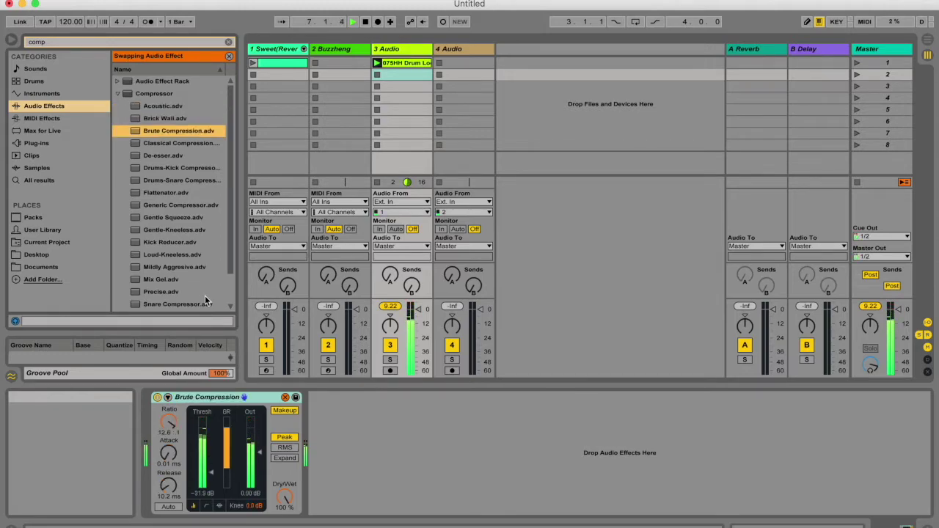
pyautogui.press('Down')
pyautogui.press('Return')
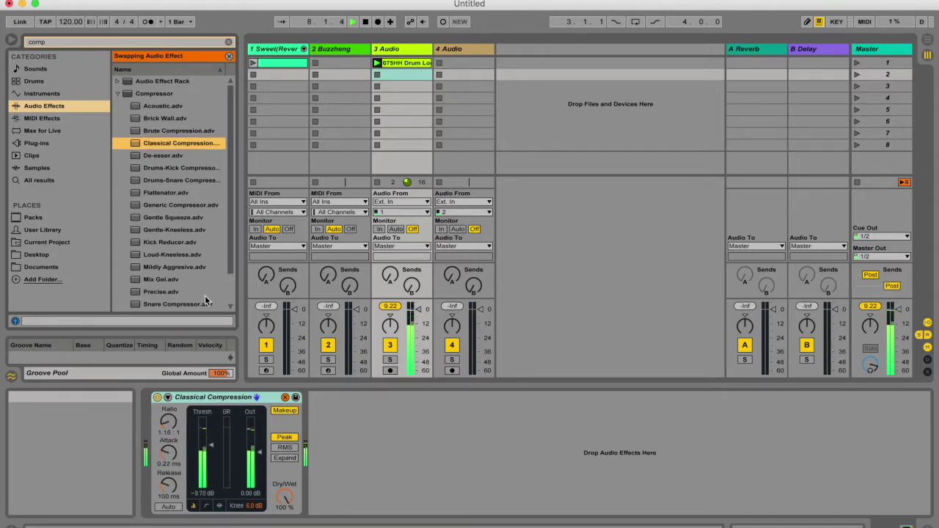
pyautogui.press('Down')
pyautogui.press('Down')
pyautogui.press('Return')
pyautogui.press('Down')
pyautogui.press('Down')
pyautogui.press('Down')
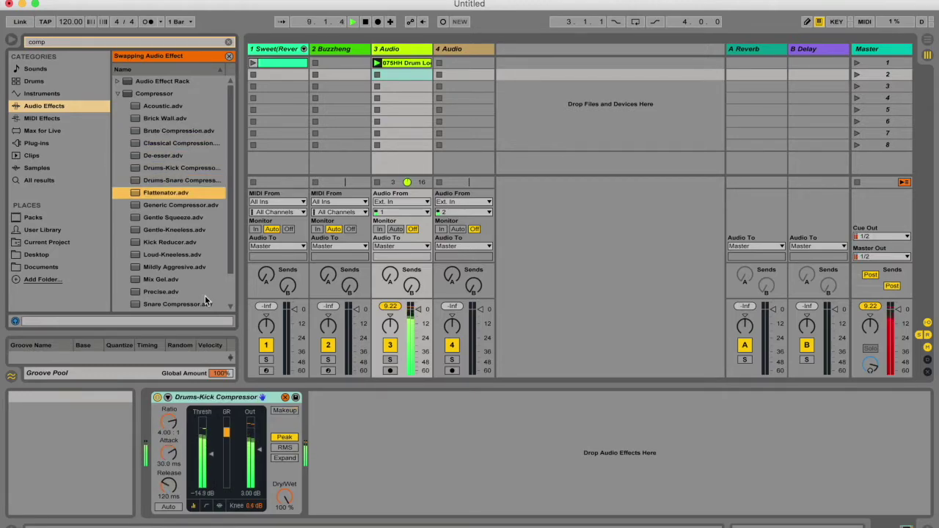
pyautogui.press('Return')
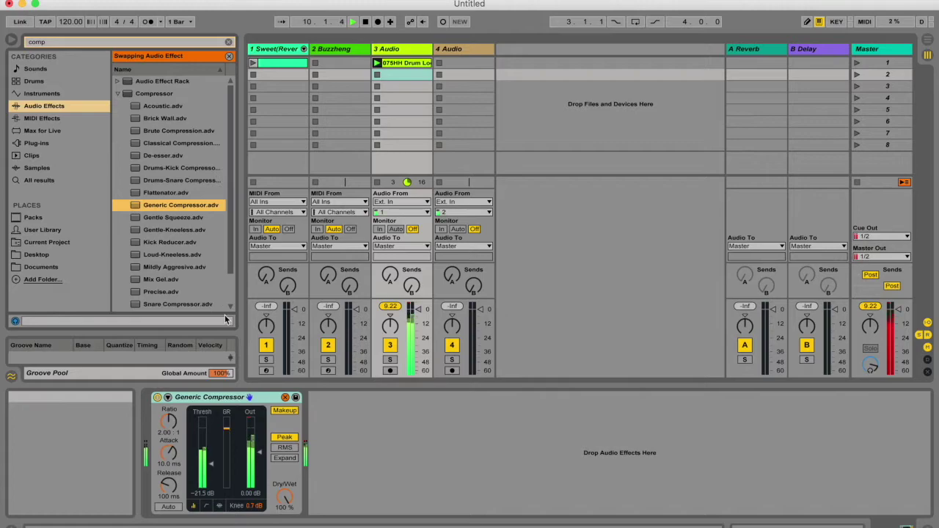
# Keep Generic Compressor and set ratio 3.94:1, attack 0.46 ms and release 440 ms.
pyautogui.doubleClick(194, 208)
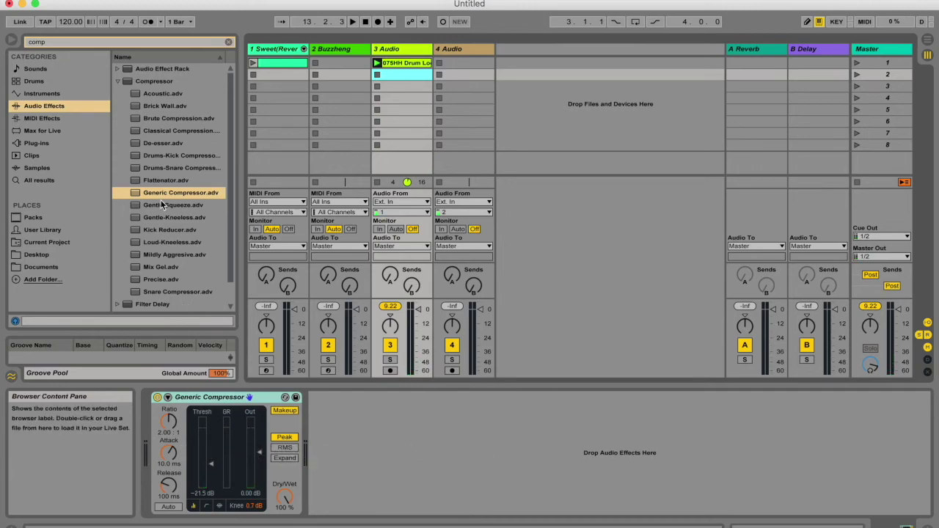
pyautogui.moveTo(168, 420); pyautogui.dragTo(168, 411)
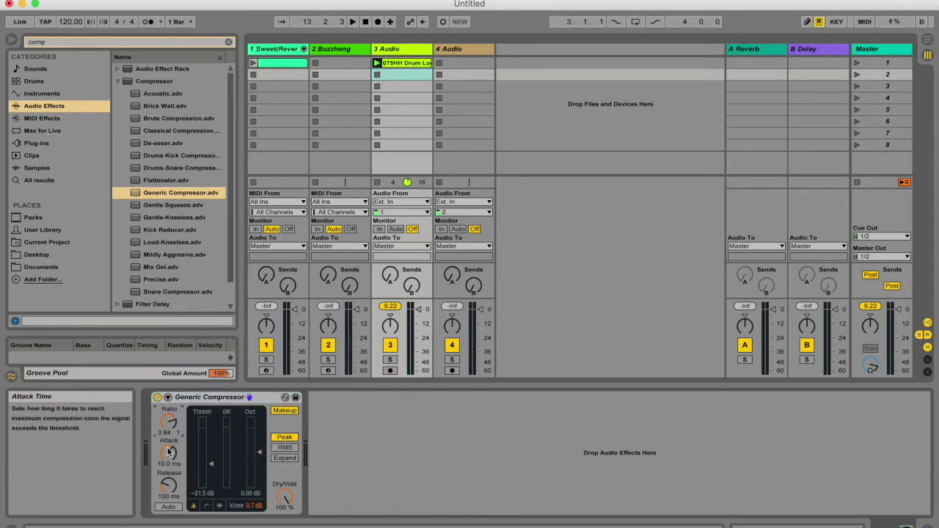
pyautogui.moveTo(167, 452); pyautogui.dragTo(169, 473)
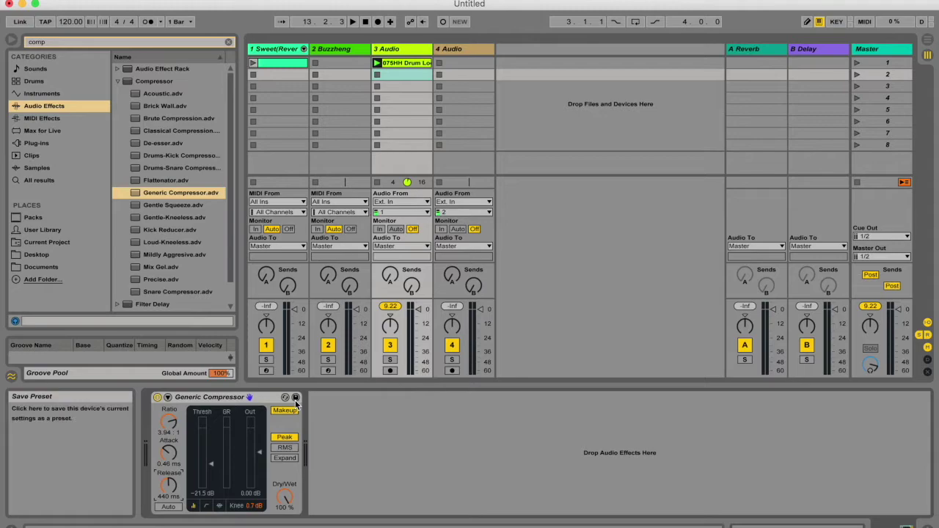
# Save the tweaked settings as a new Compressor preset, then cancel the name edit.
pyautogui.click(295, 398)
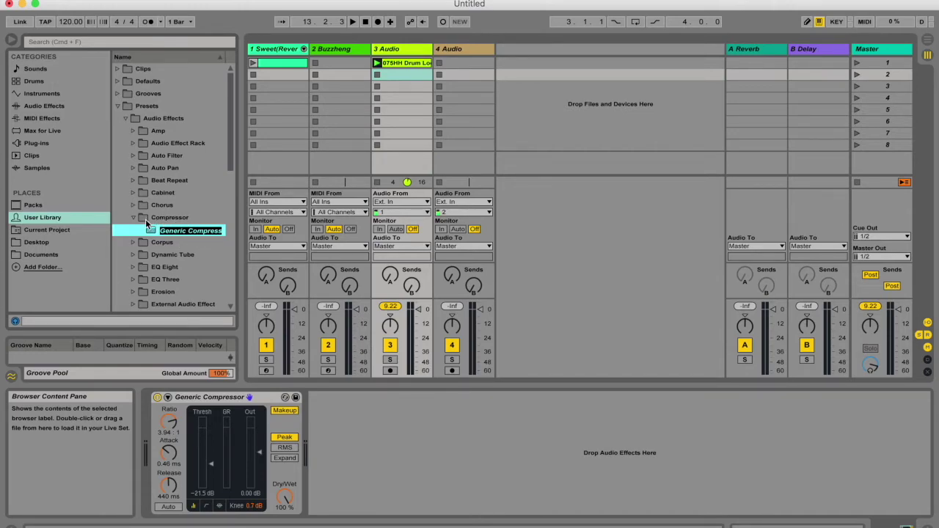
pyautogui.write('Preset for drums')
pyautogui.press('super+a')
pyautogui.press('BackSpace')
pyautogui.press('Escape')
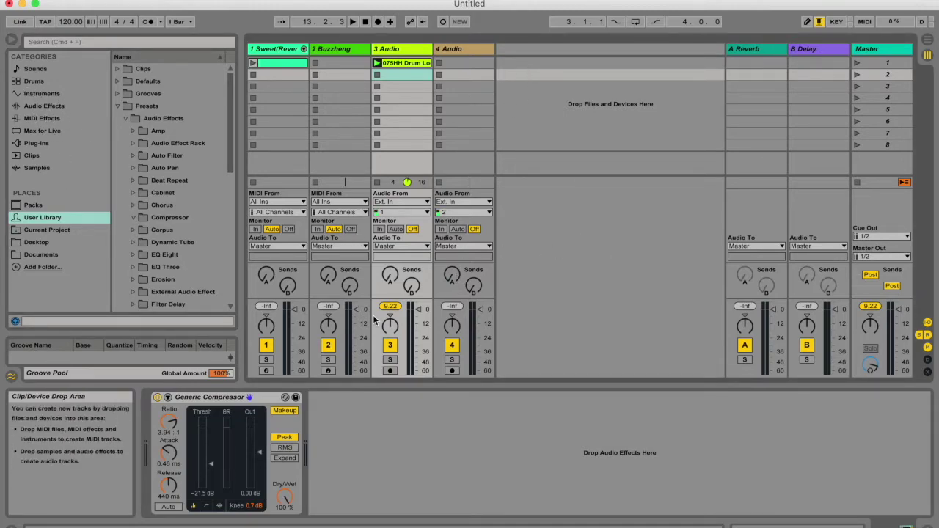
pyautogui.click(270, 49)
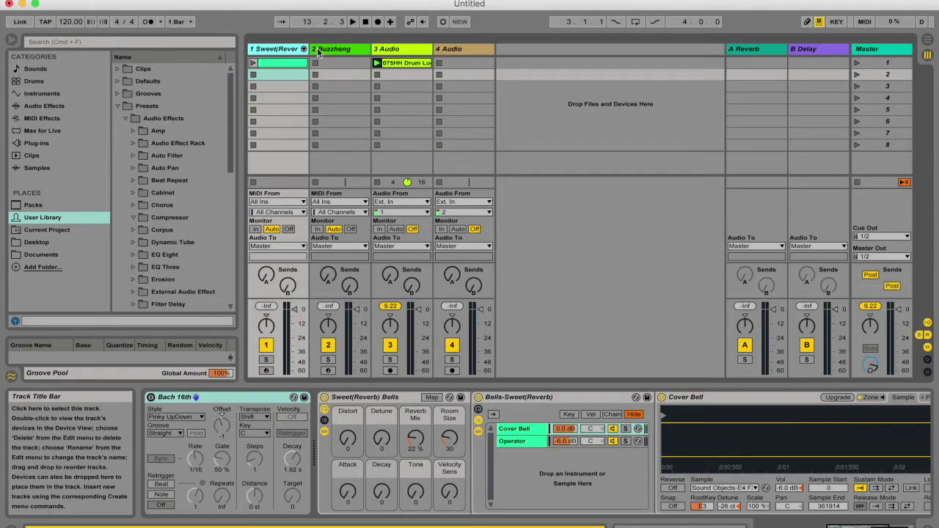
# Show track 2 Buzzheng's devices and open the browser's empty Plug-ins list.
pyautogui.click(326, 50)
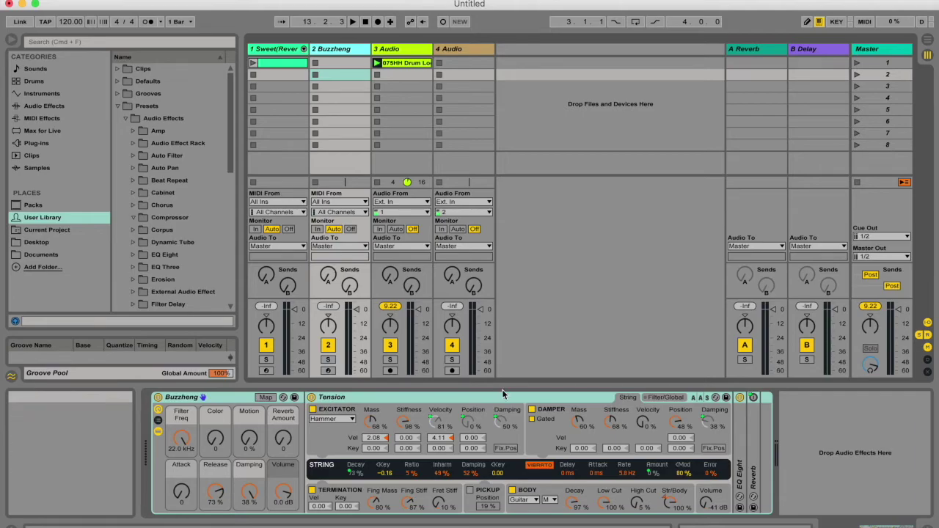
pyautogui.moveTo(55, 219)
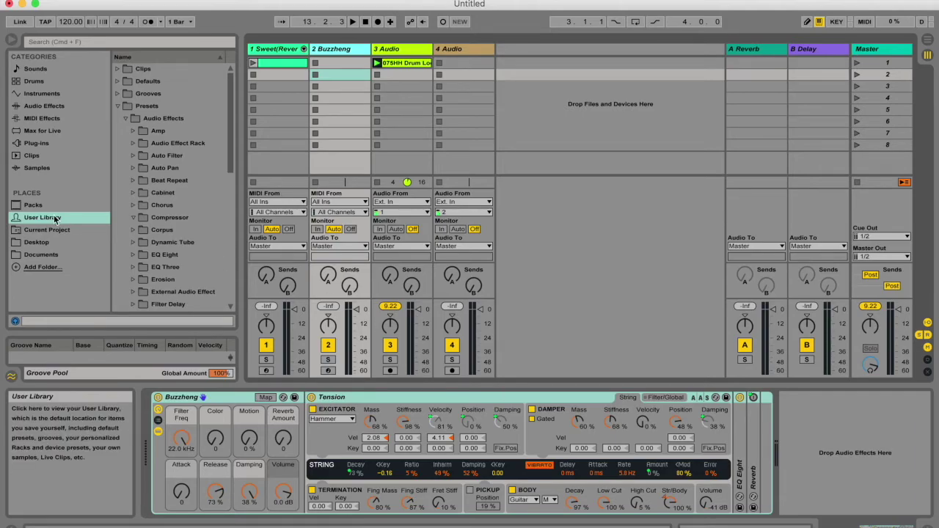
pyautogui.click(29, 145)
pyautogui.moveTo(189, 164)
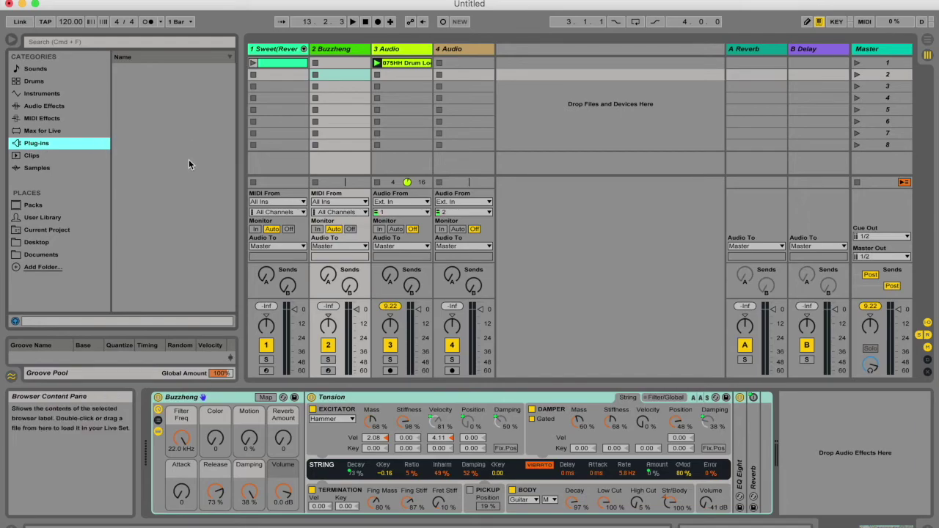